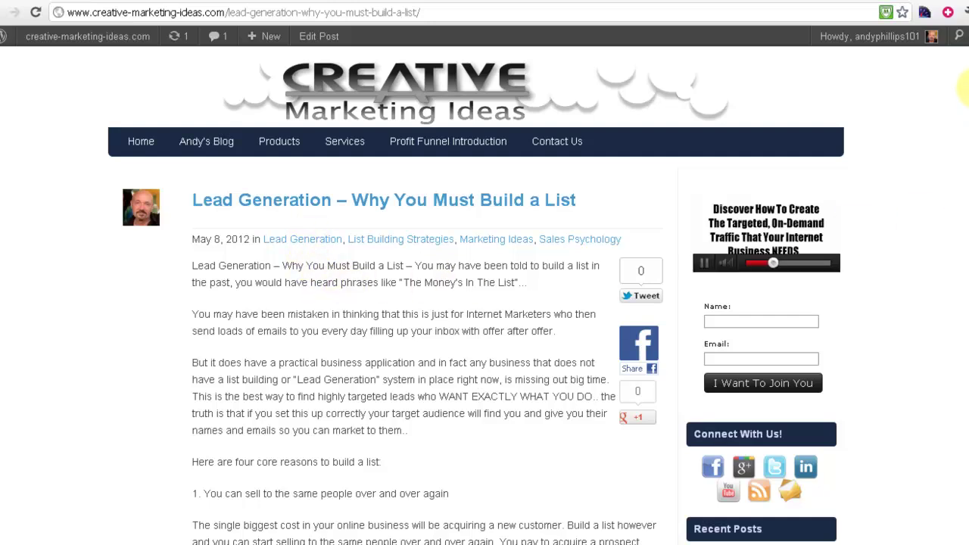
- Review the published post "Lead Generation – Why You Must Build a List", examining its plain text layout and numbered list-building reasons
scroll(965, 93, "down", 1)
scroll(965, 95, "down", 5)
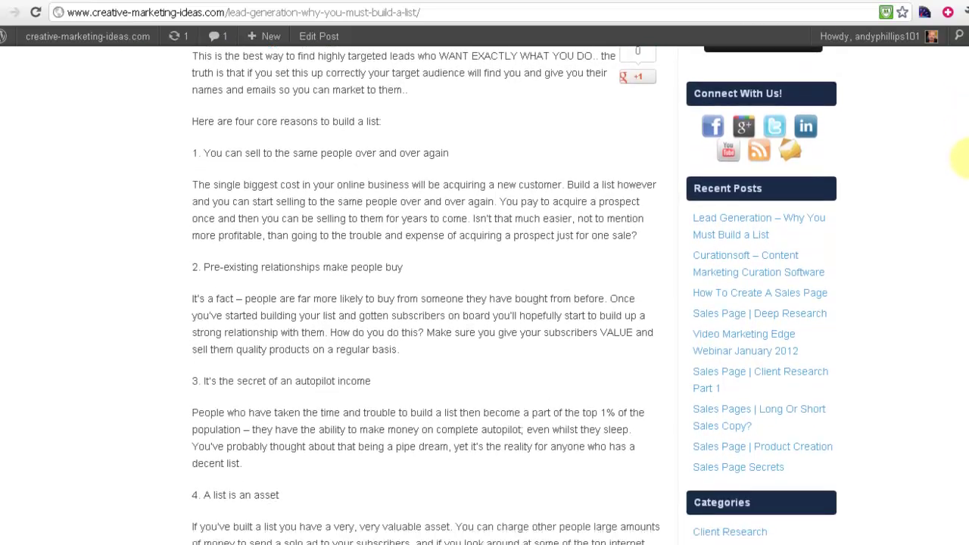
scroll(962, 155, "down", 3)
scroll(962, 144, "up", 5)
scroll(965, 133, "up", 3)
scroll(963, 94, "down", 5)
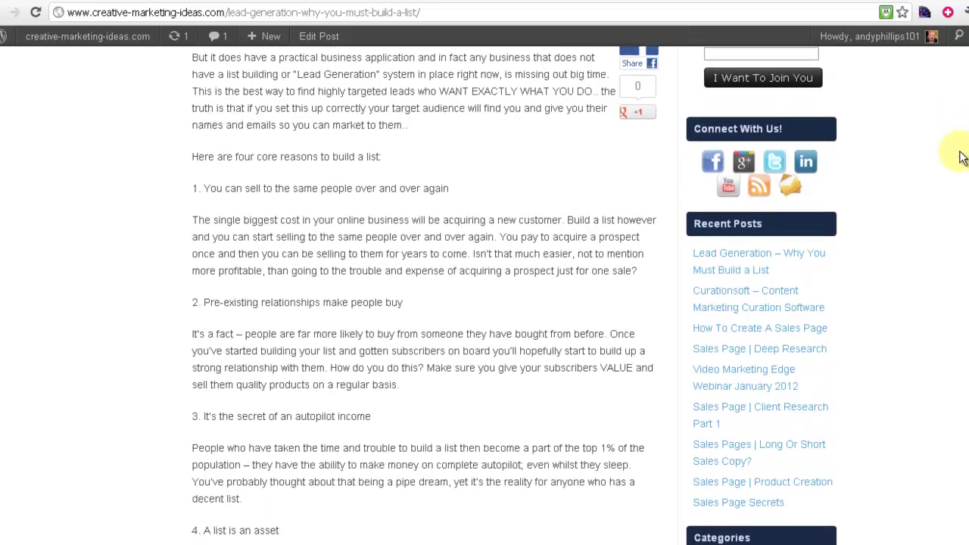
scroll(961, 166, "down", 1)
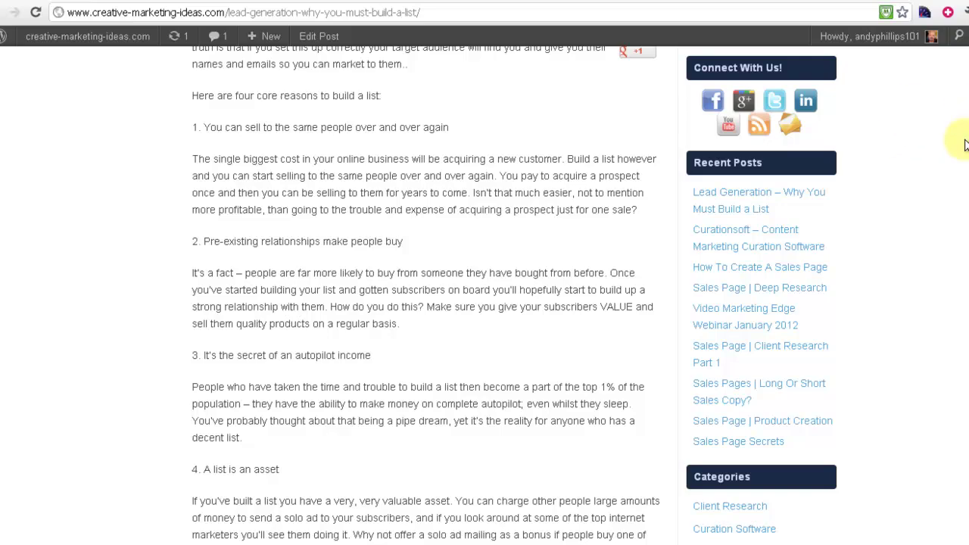
scroll(965, 152, "down", 2)
scroll(959, 189, "down", 1)
scroll(959, 151, "up", 6)
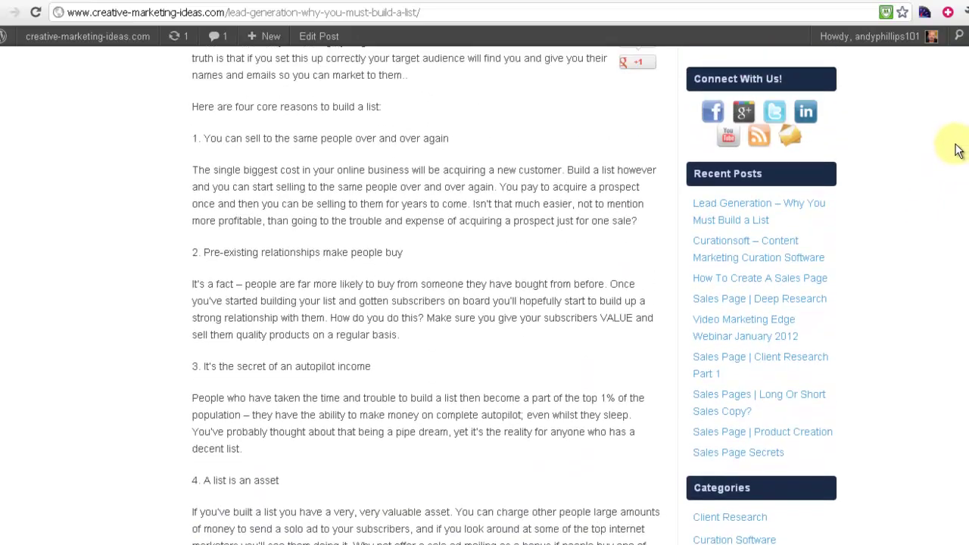
scroll(954, 95, "up", 2)
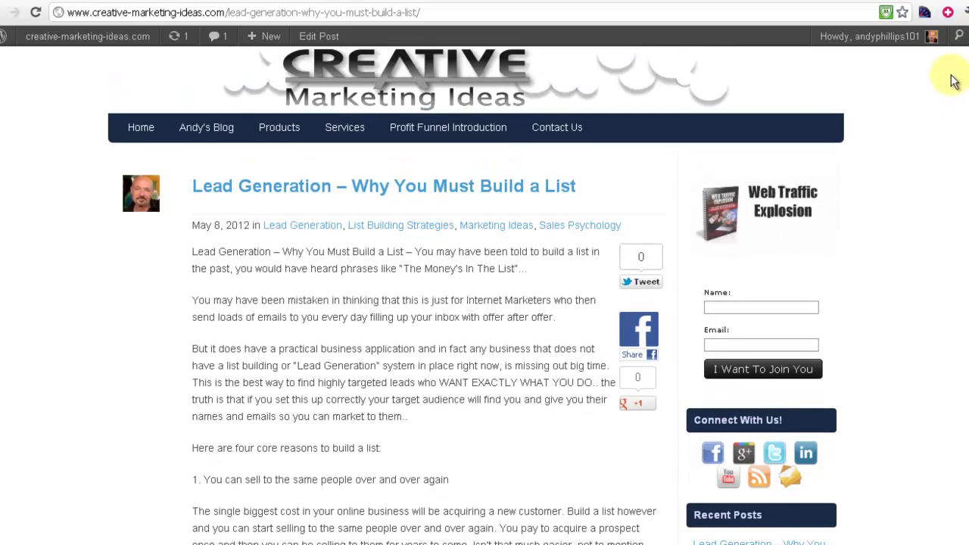
scroll(953, 80, "up", 1)
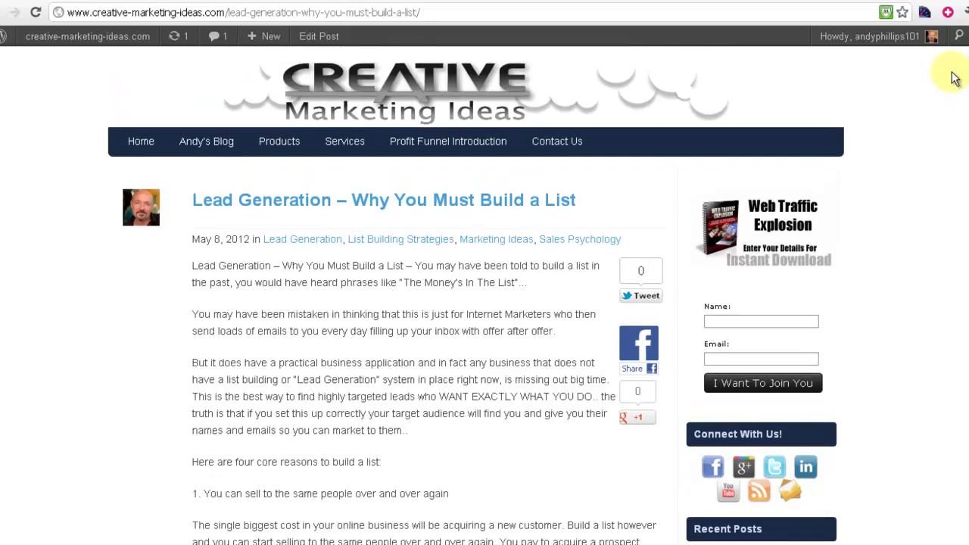
scroll(954, 80, "down", 1)
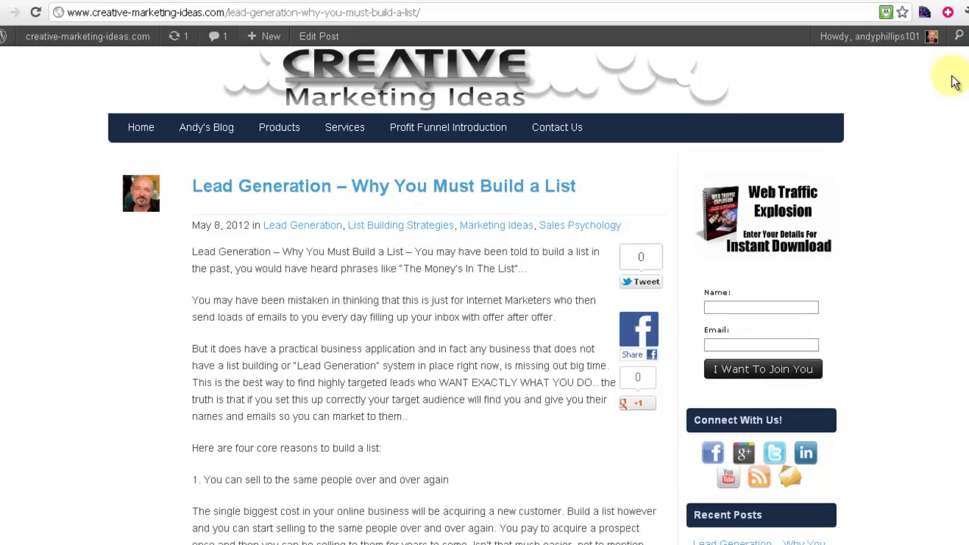
scroll(953, 83, "down", 3)
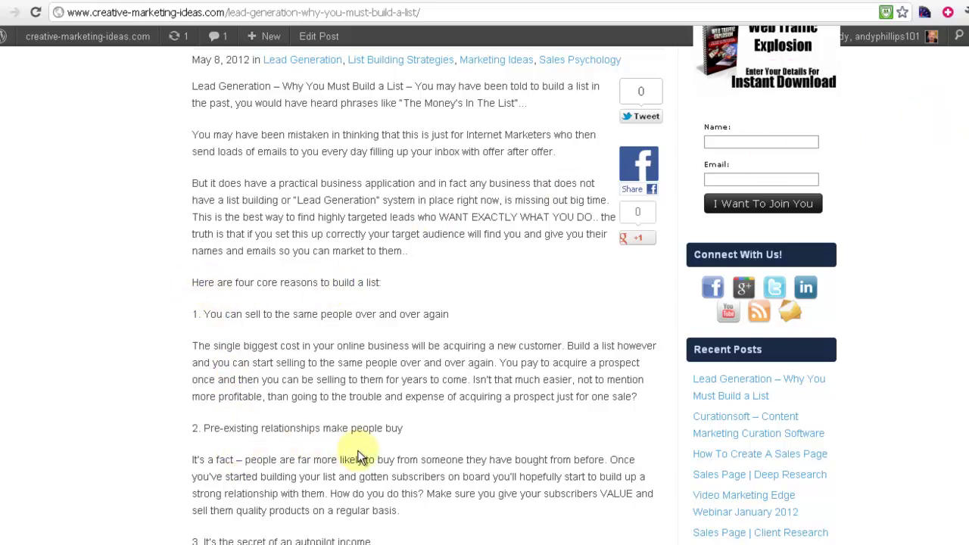
scroll(965, 147, "down", 2)
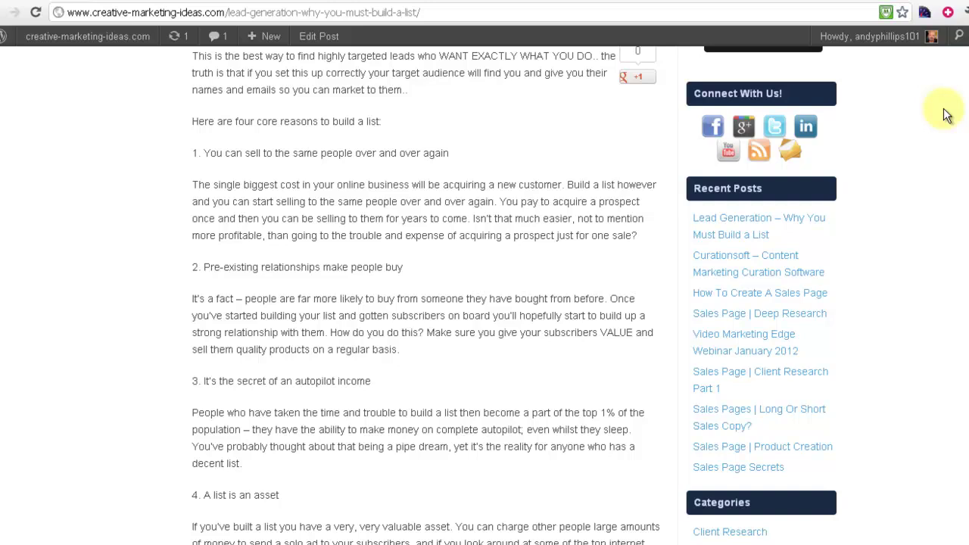
scroll(963, 125, "up", 1)
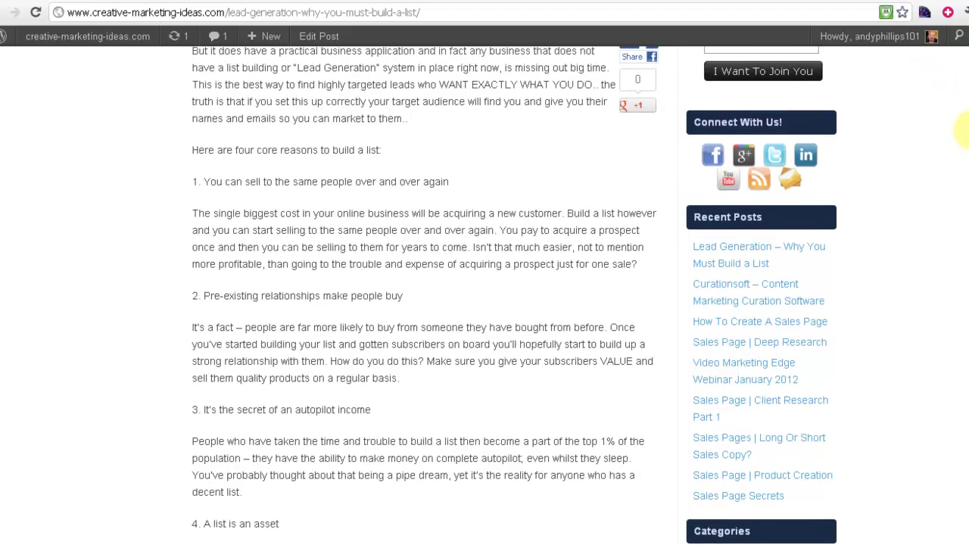
scroll(963, 125, "up", 4)
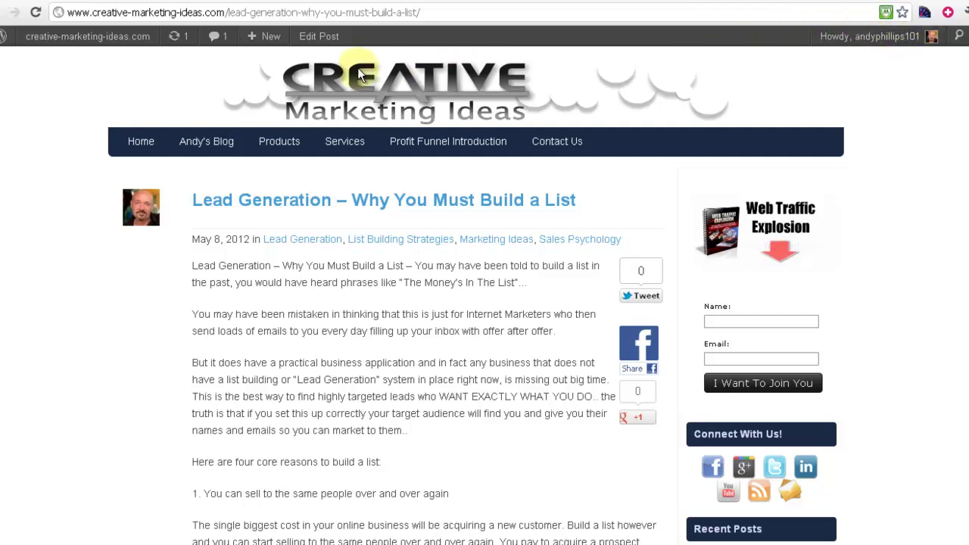
- Open the post for editing and look through the shortcodes available for insertion, closing the Insert shortcode dialog without choosing one
left_click(324, 36)
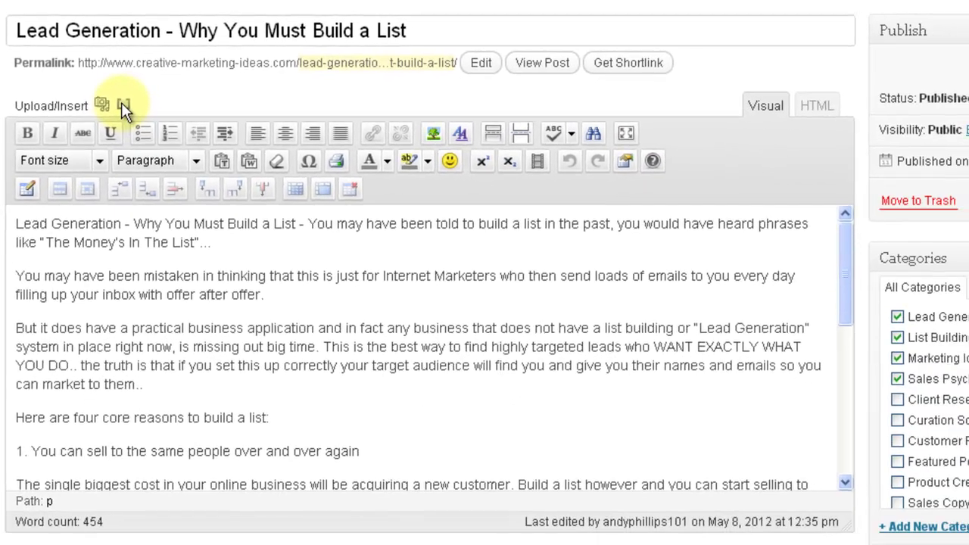
left_click(148, 127)
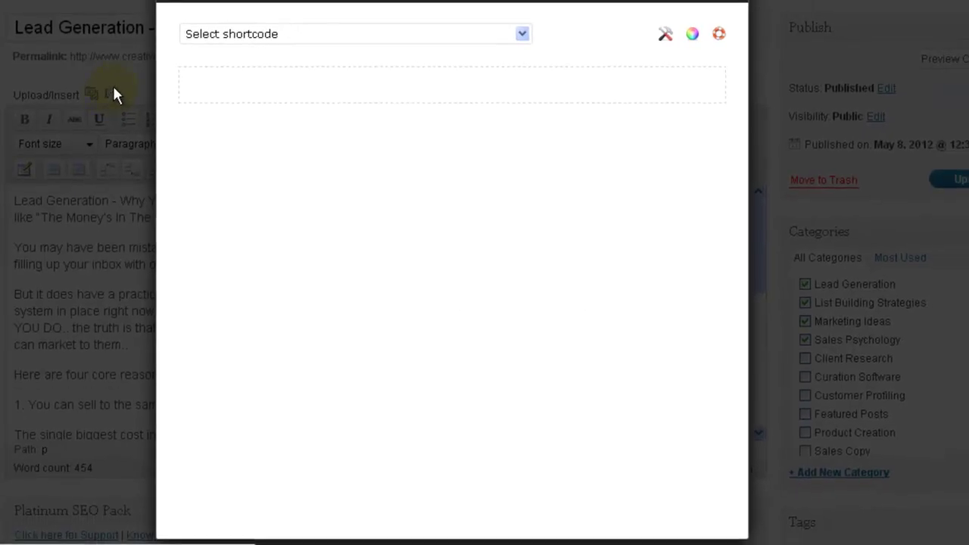
left_click(522, 34)
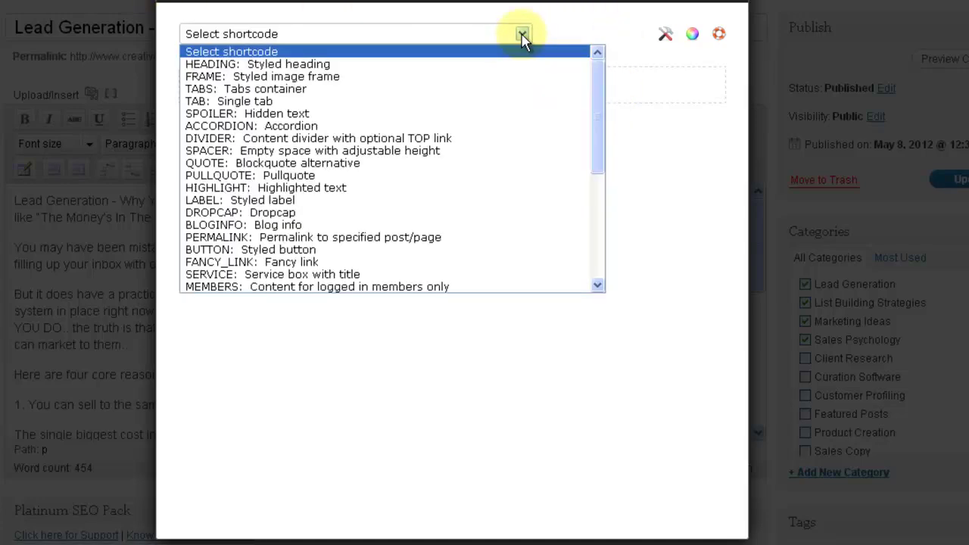
left_click_drag(598, 82, 597, 131)
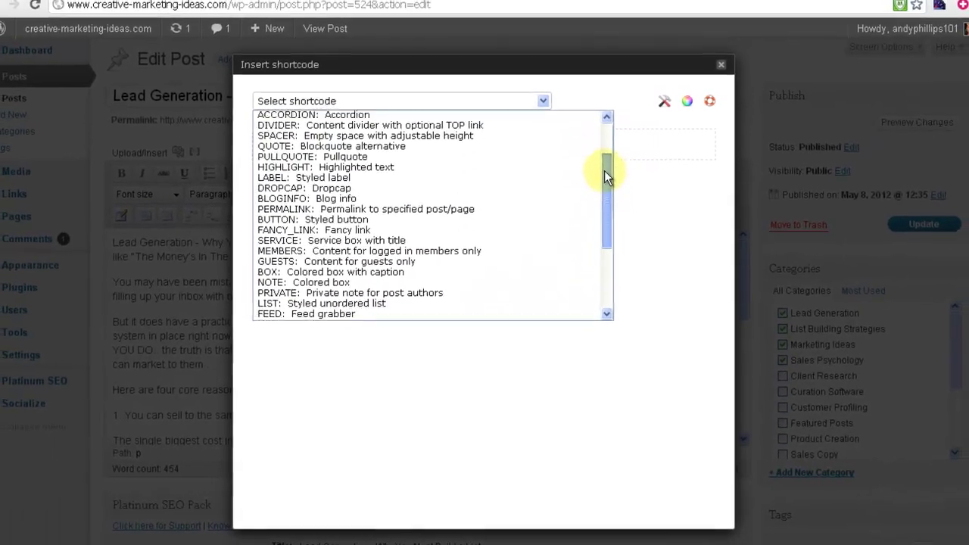
left_click_drag(604, 171, 604, 128)
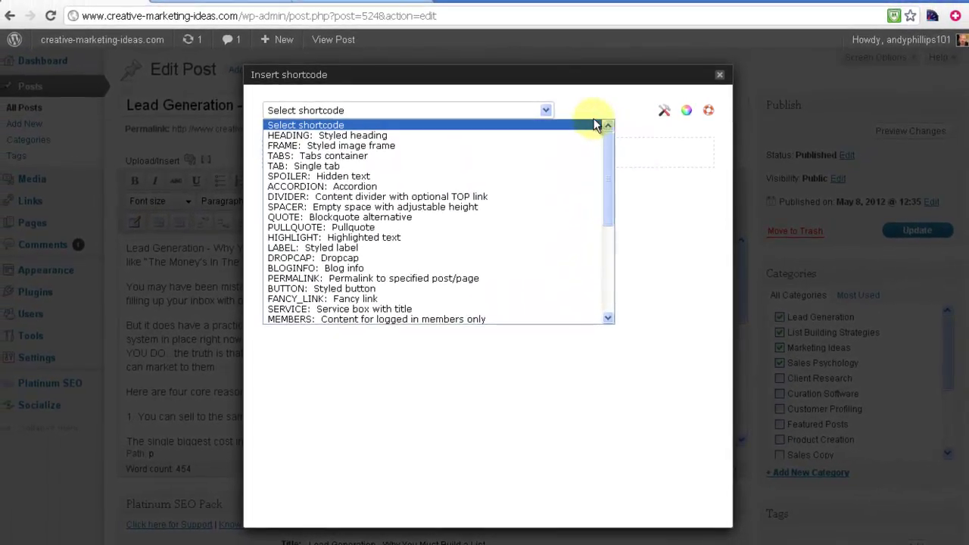
left_click(720, 74)
left_click(719, 75)
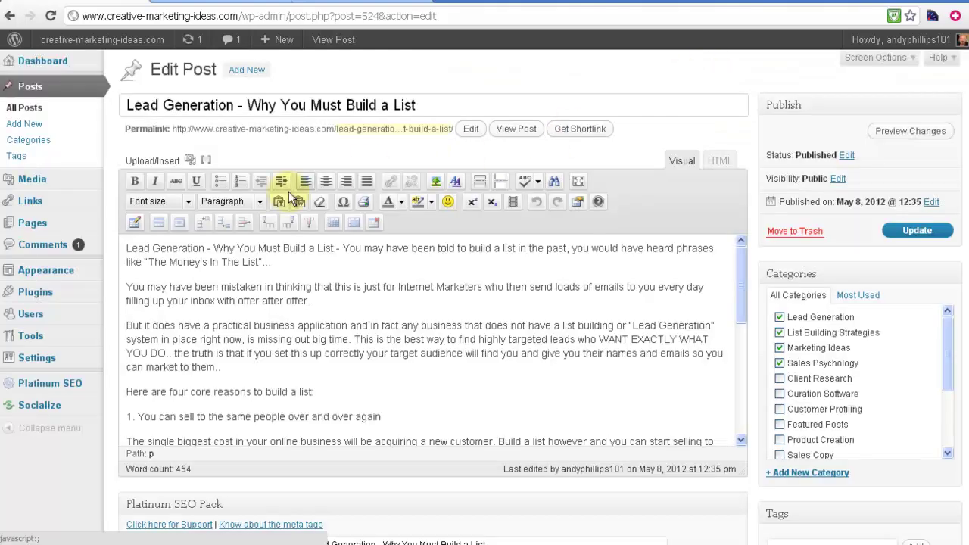
- Open the Shortcodes Ultimate plugin's settings and review its custom formatting, compatibility mode, script and style options
mouse_move(38, 362)
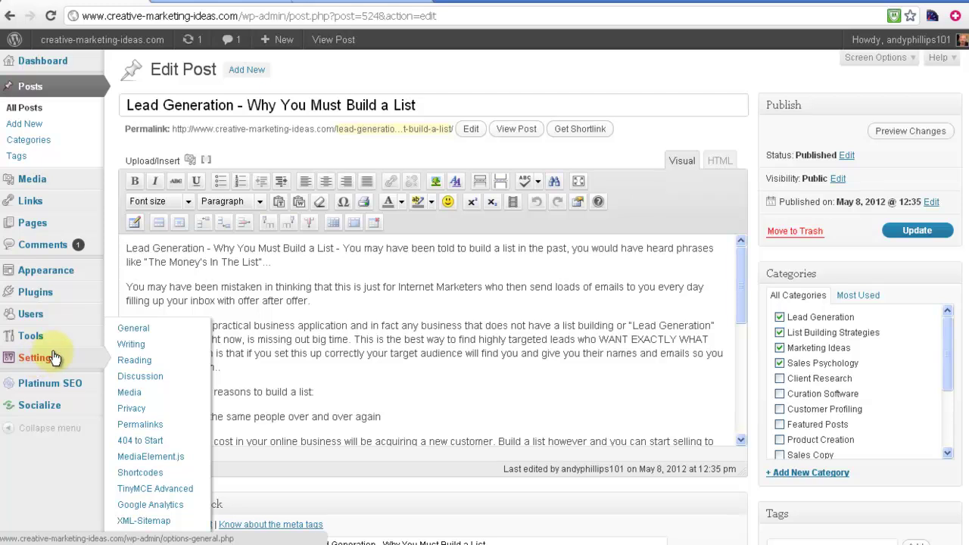
left_click(144, 476)
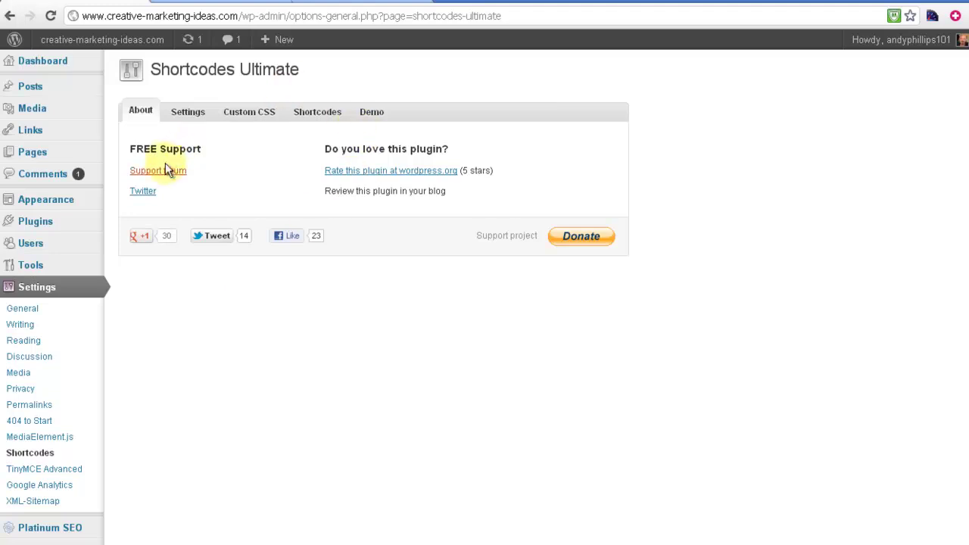
left_click(189, 114)
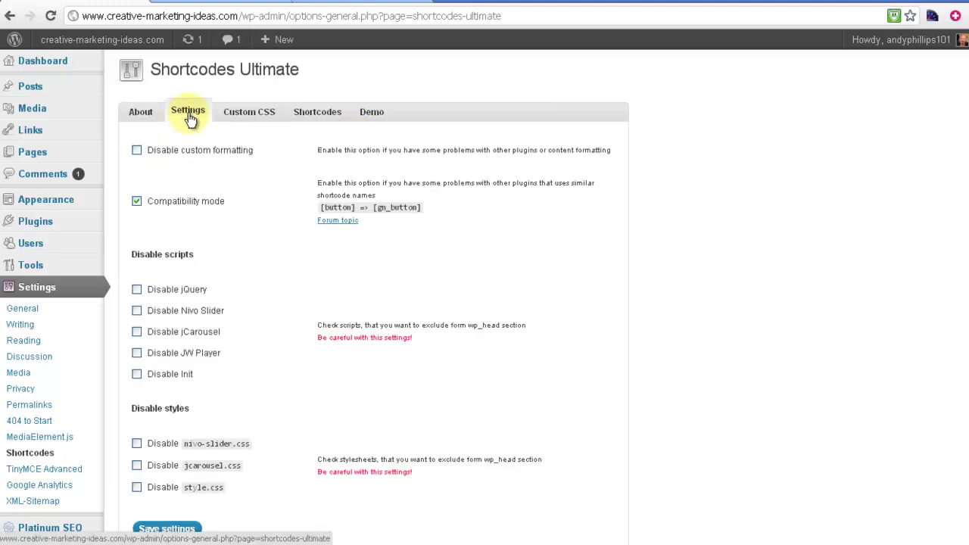
scroll(966, 145, "down", 1)
scroll(967, 145, "down", 1)
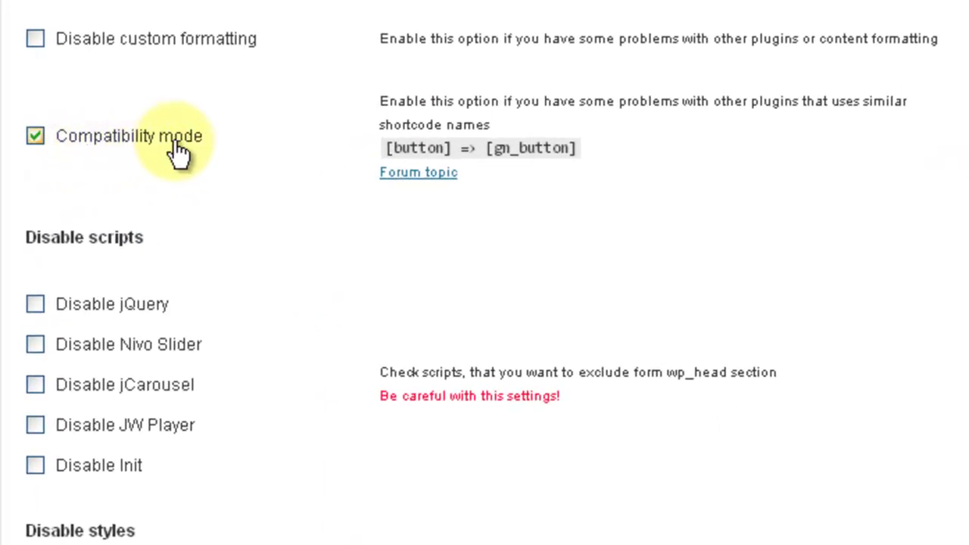
- Examine the gn_ prefix in the compatibility mode's shortcode name example
left_click_drag(491, 149, 518, 149)
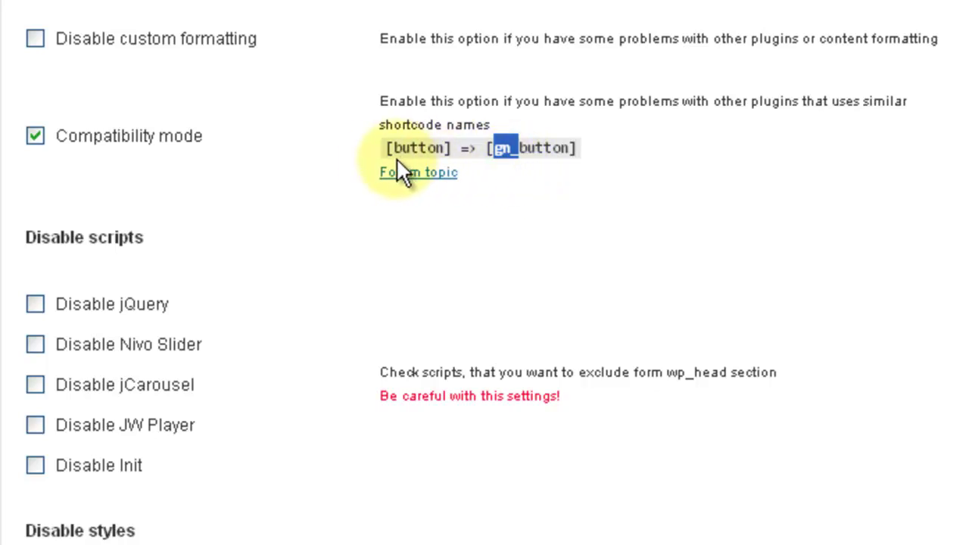
left_click(392, 159)
left_click_drag(492, 150, 519, 149)
left_click(515, 165)
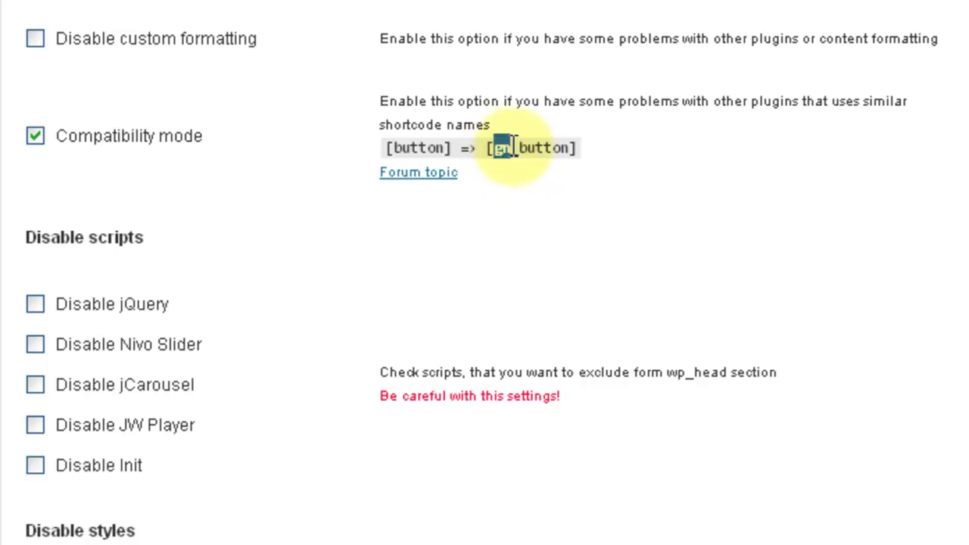
left_click(547, 190)
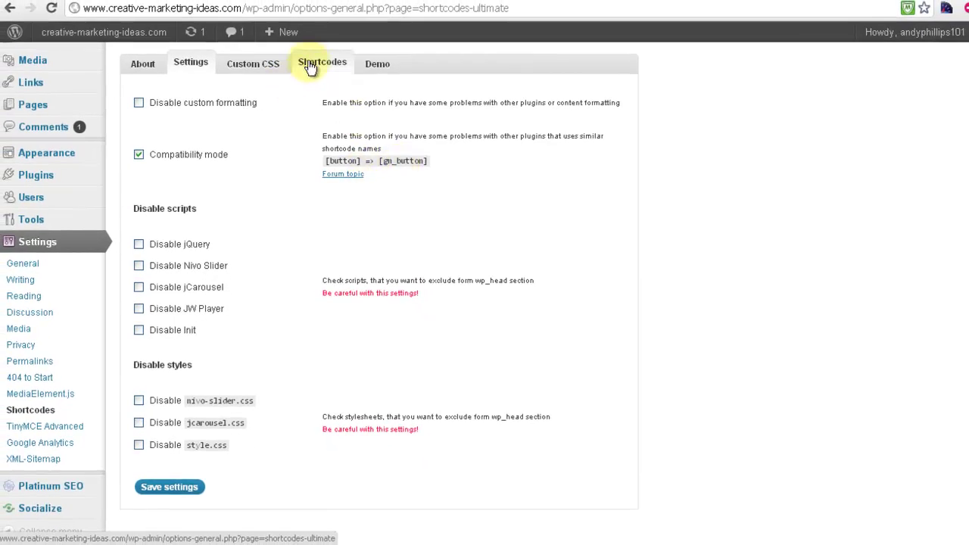
- Review the plugin's shortcode parameter and usage reference, and the demos of the heading, image frame, tabs, spoiler and accordion
left_click(327, 69)
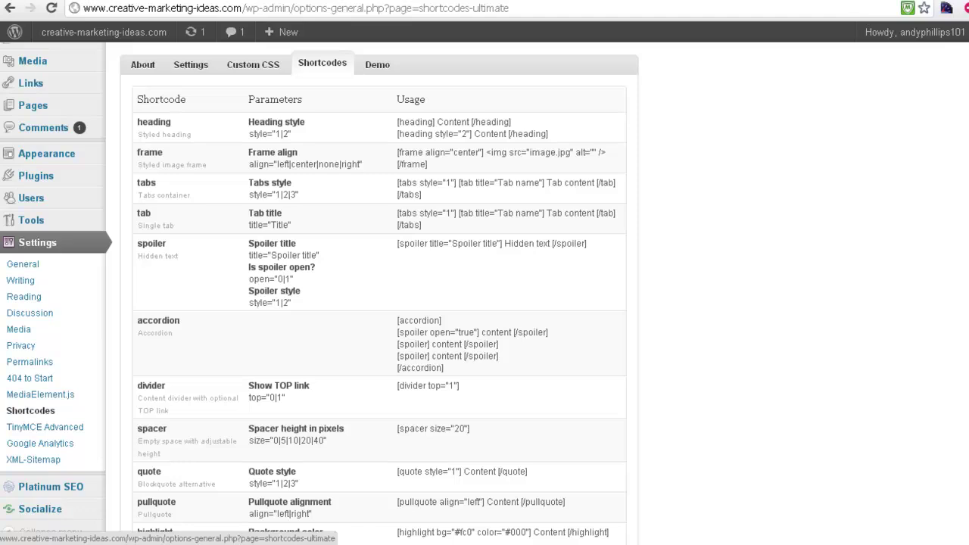
scroll(378, 303, "down", 1)
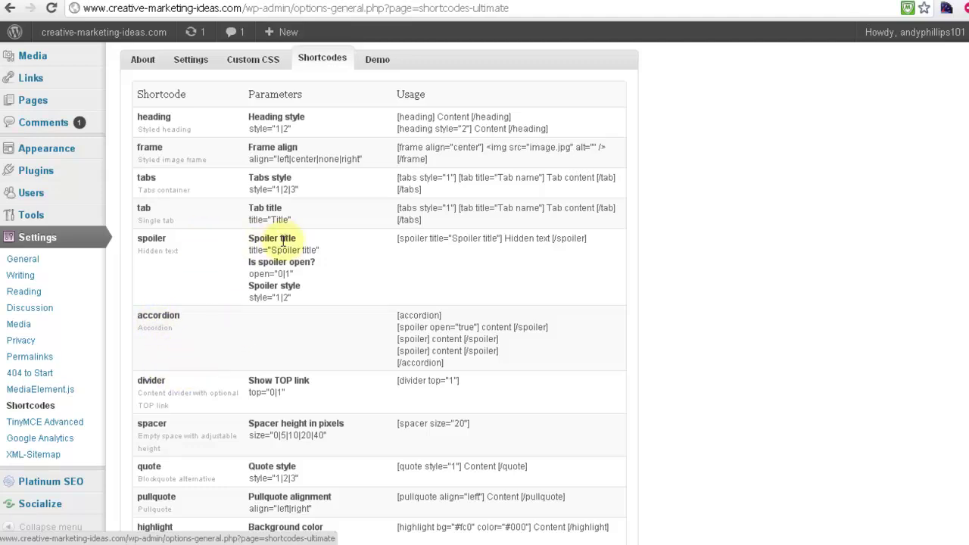
left_click(378, 59)
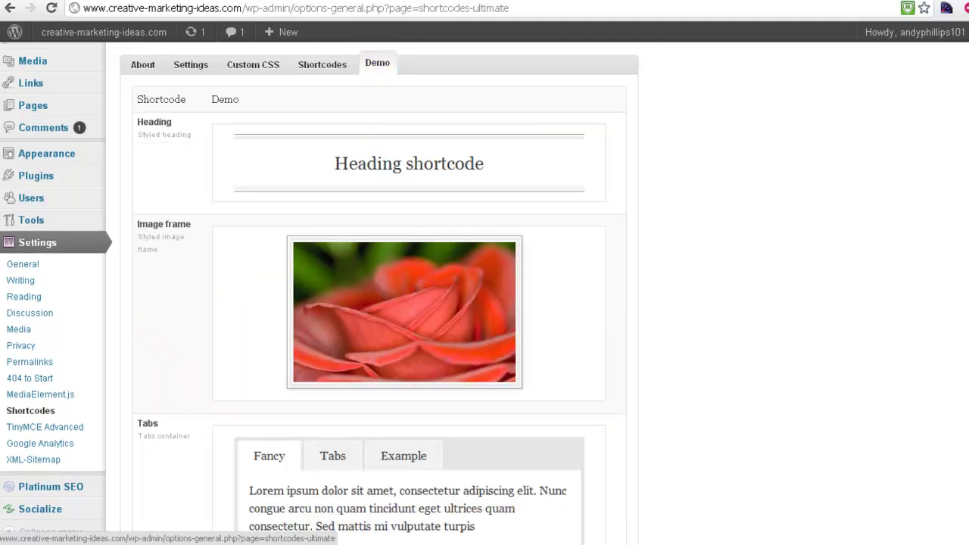
scroll(454, 177, "up", 1)
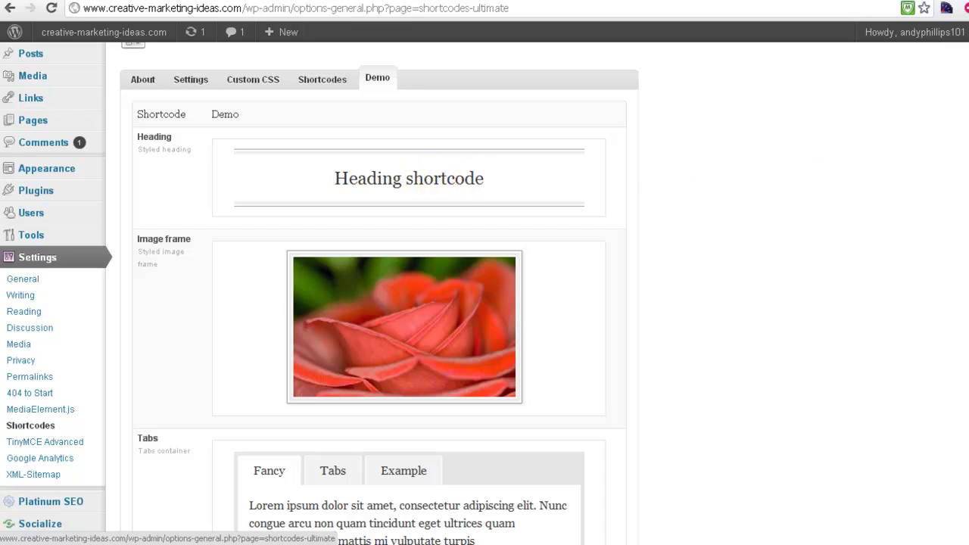
scroll(251, 125, "down", 5)
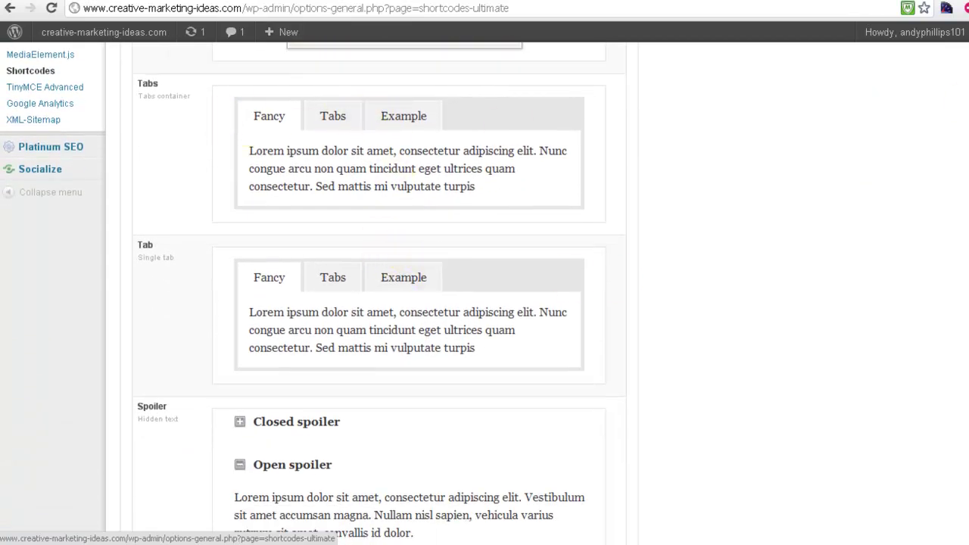
scroll(313, 290, "down", 5)
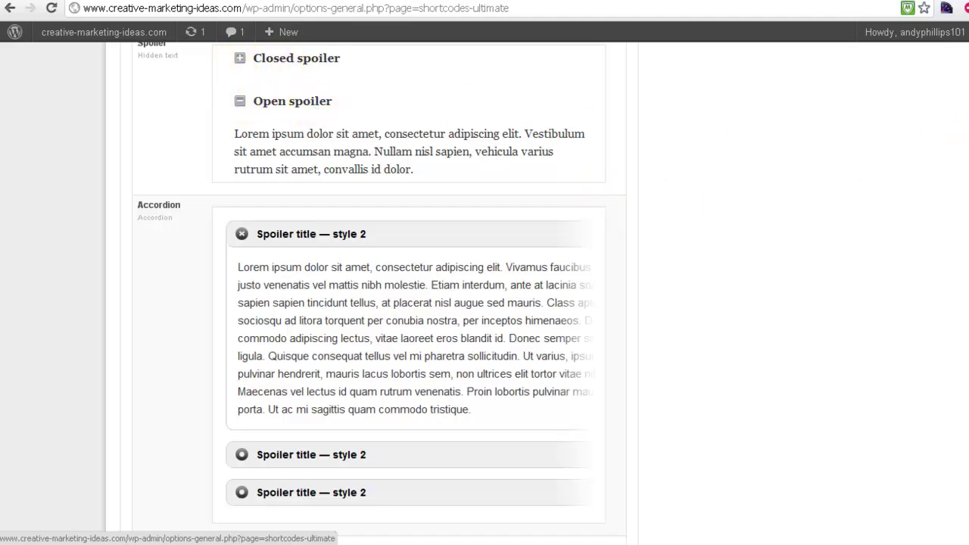
scroll(378, 295, "down", 1)
scroll(379, 296, "up", 4)
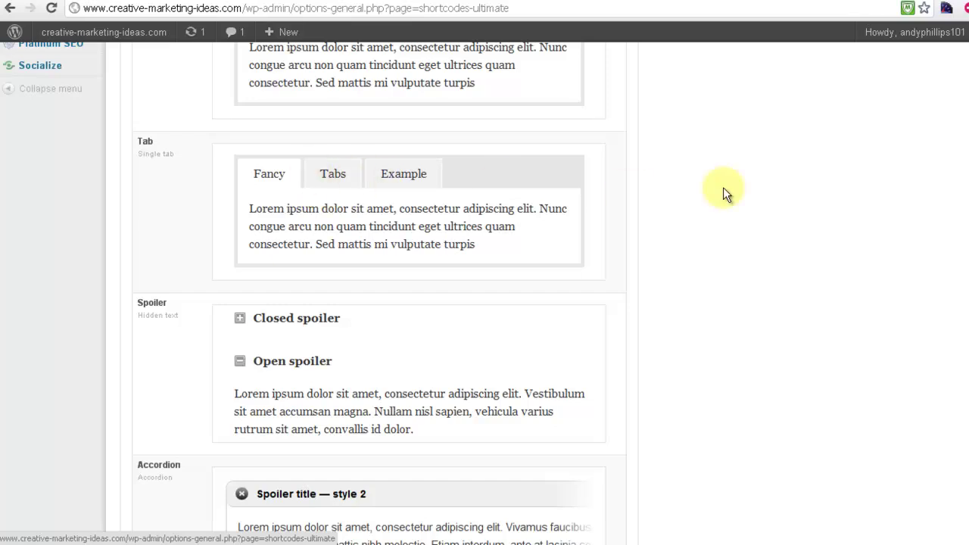
scroll(409, 303, "up", 3)
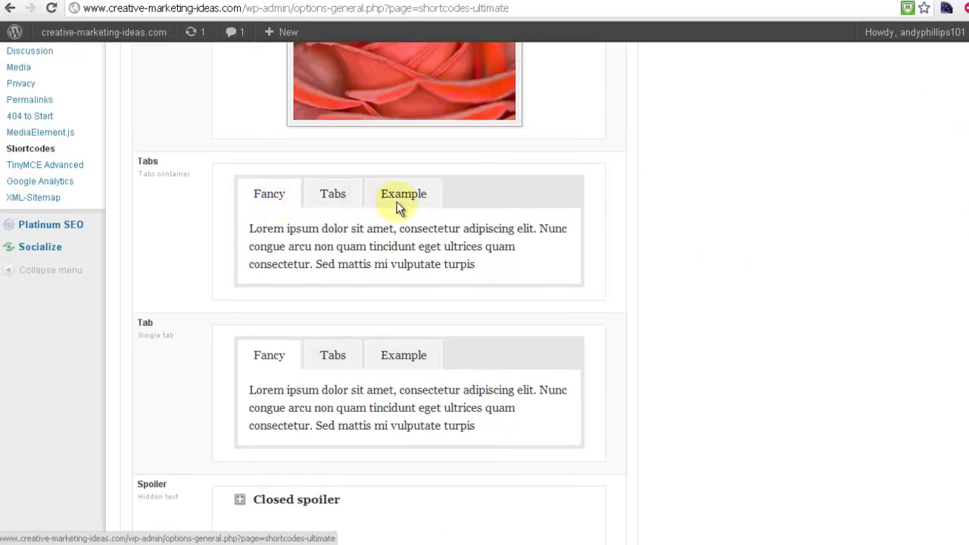
- Review the shortcode demos from divider, quote and pullquote through highlight, label, dropcap and button to the service and members boxes
scroll(371, 288, "down", 20)
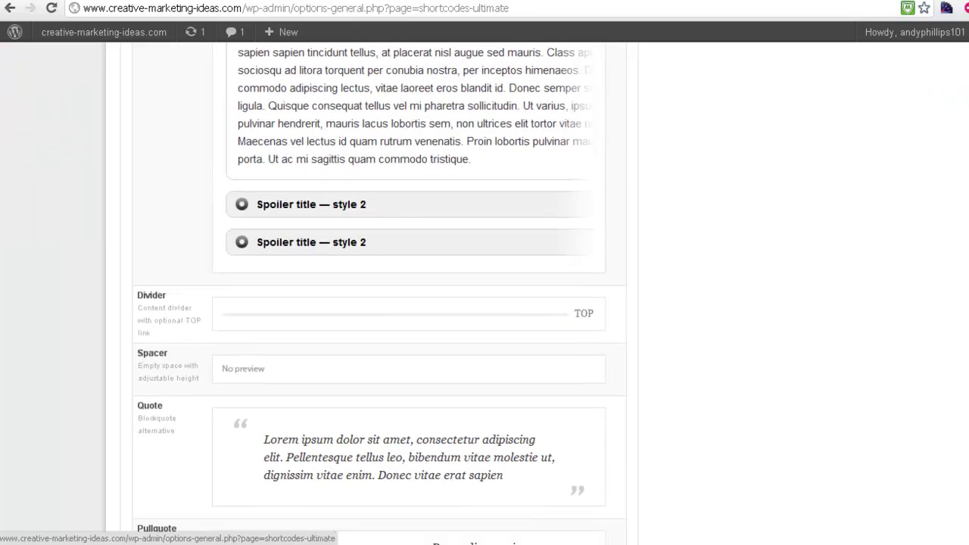
scroll(409, 288, "up", 3)
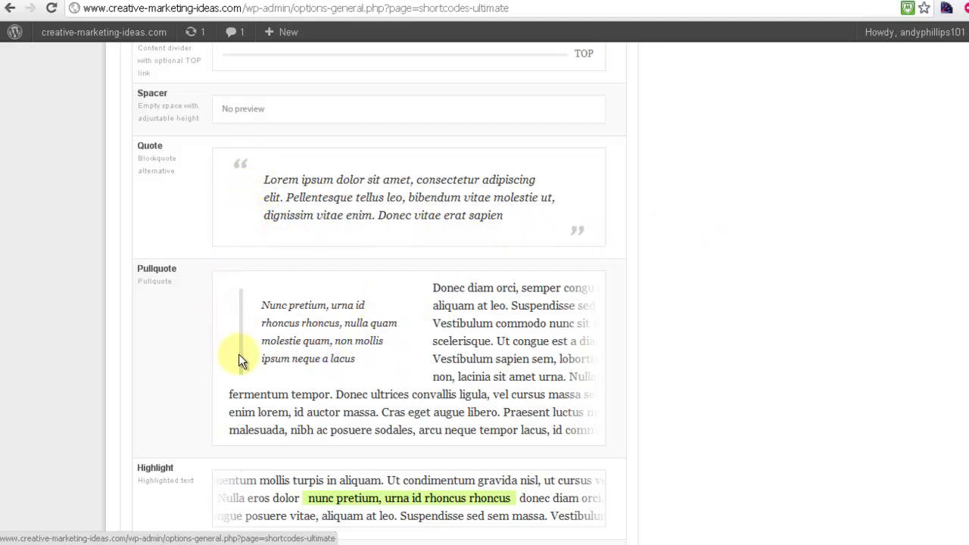
scroll(380, 293, "down", 1)
scroll(380, 293, "down", 4)
scroll(380, 292, "down", 1)
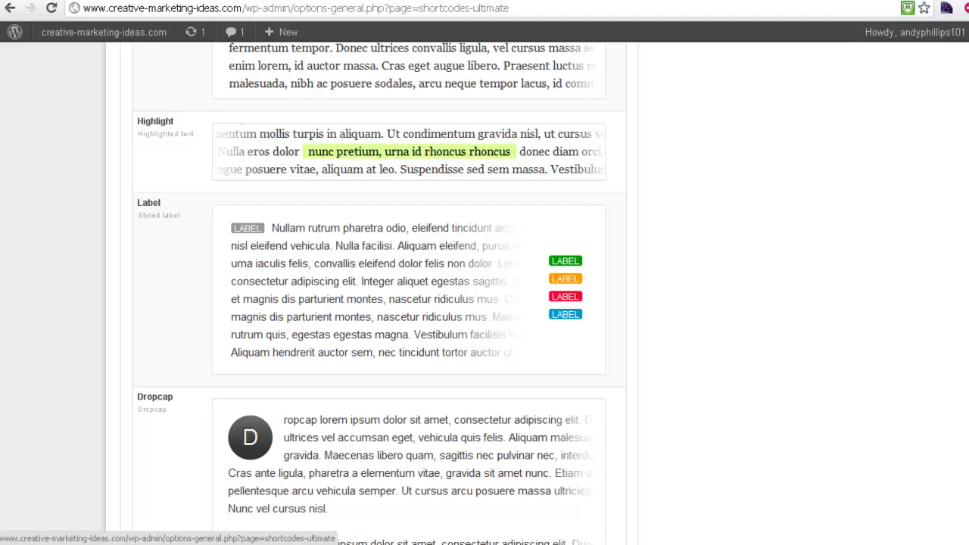
scroll(380, 293, "down", 4)
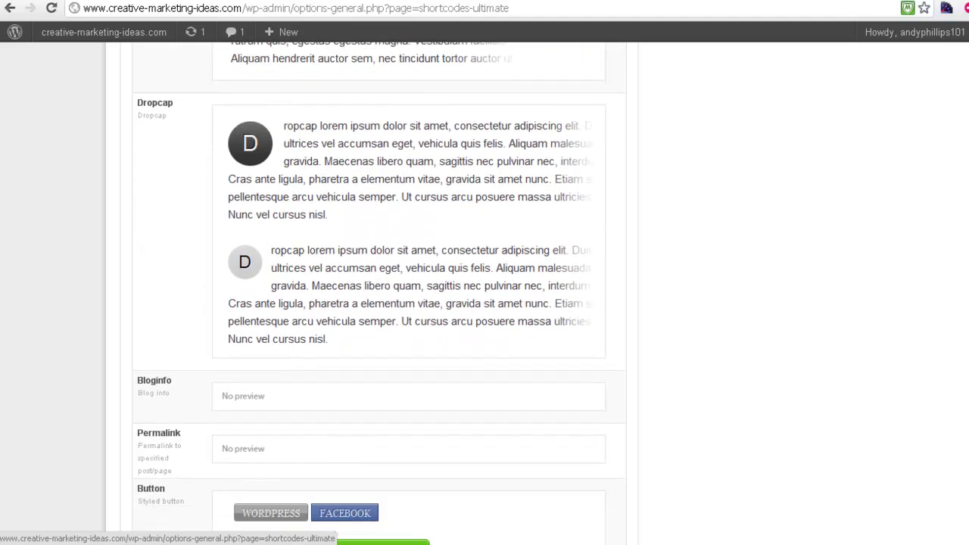
scroll(409, 293, "down", 7)
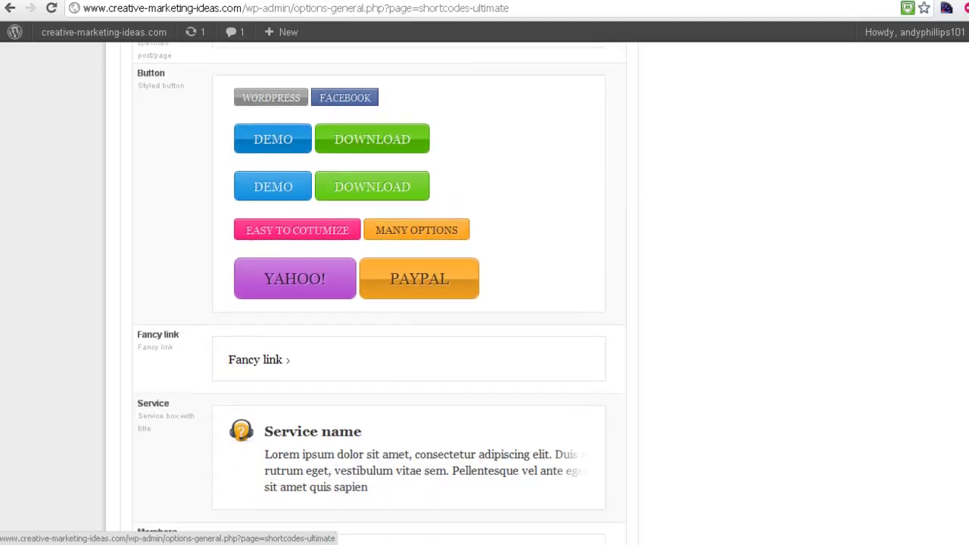
scroll(409, 293, "down", 2)
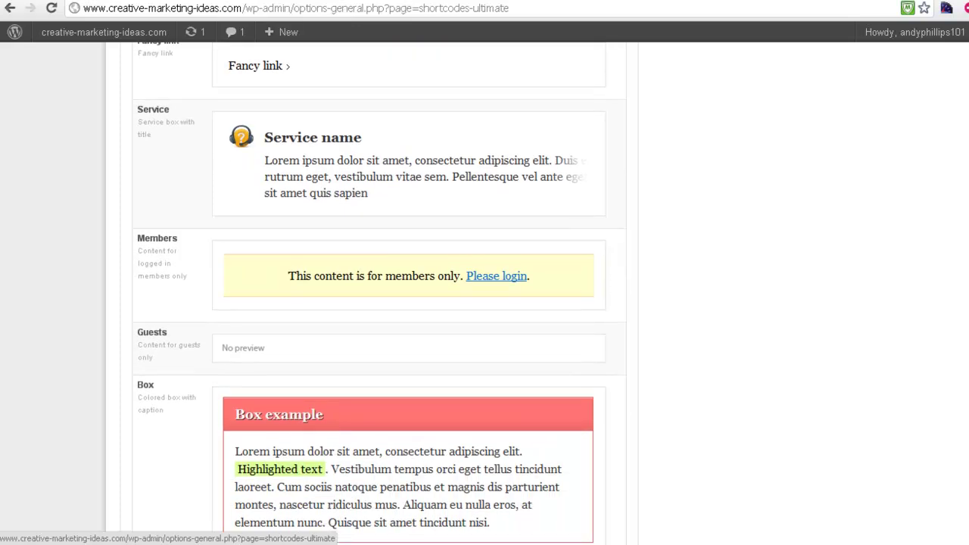
scroll(392, 280, "up", 1)
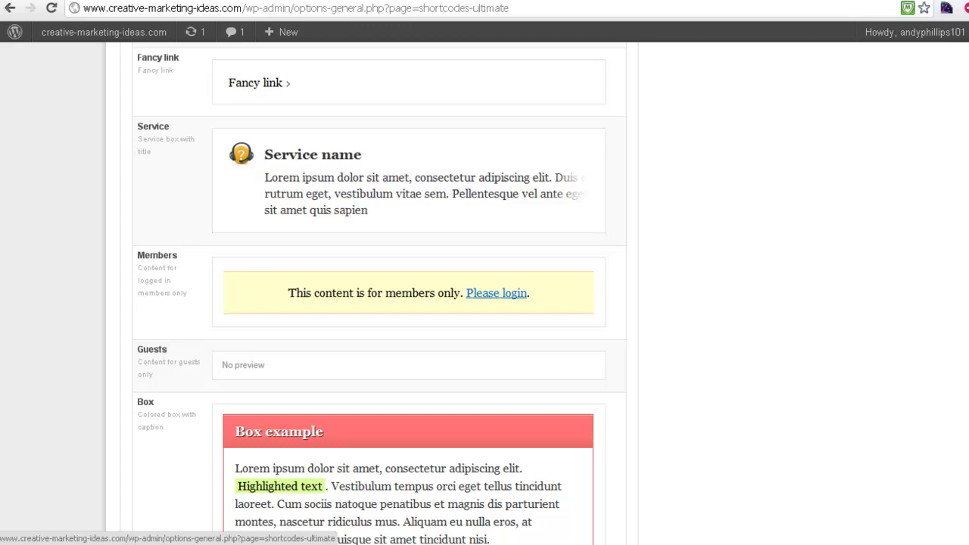
- Review the demos of the box, note, list styles, Nivo slider, jCarousel and custom gallery shortcodes
scroll(697, 261, "down", 5)
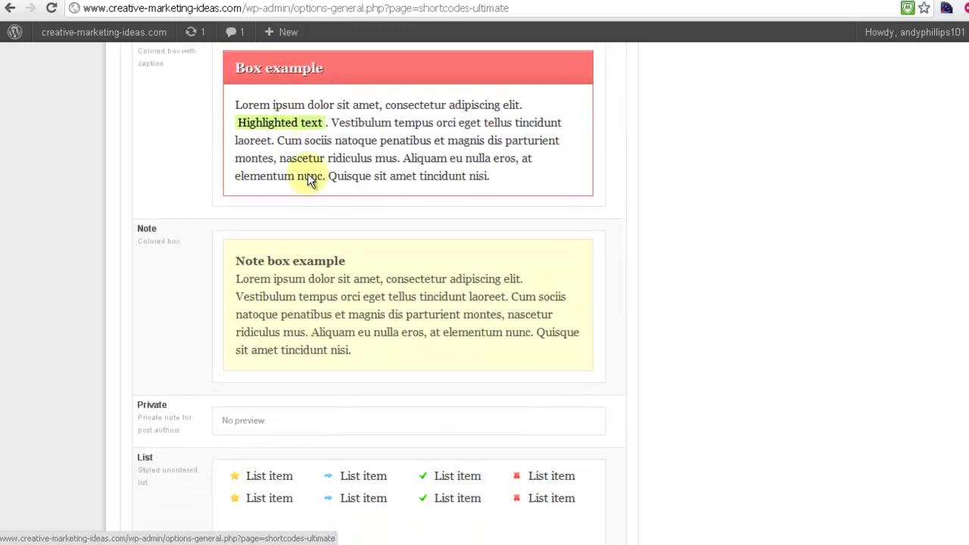
scroll(698, 262, "down", 5)
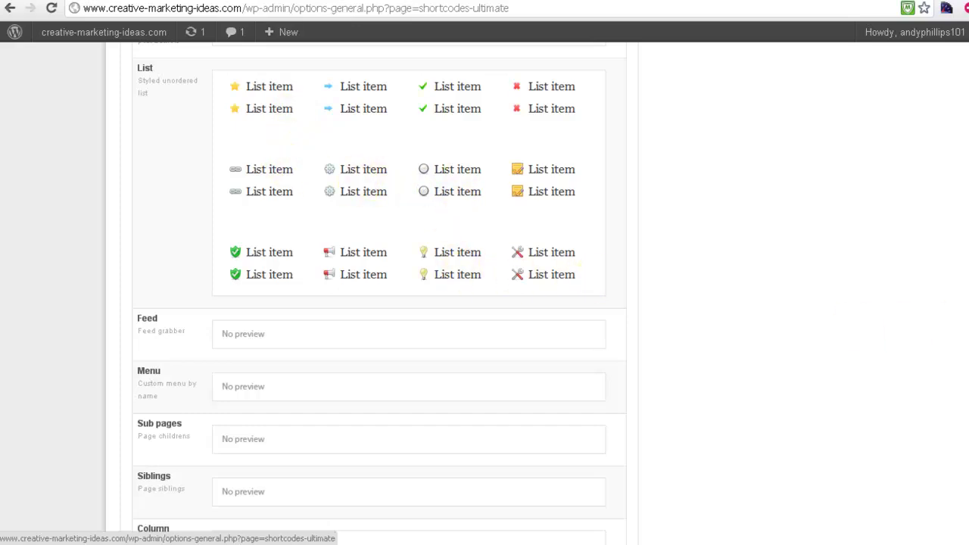
scroll(380, 294, "down", 7)
scroll(380, 294, "down", 13)
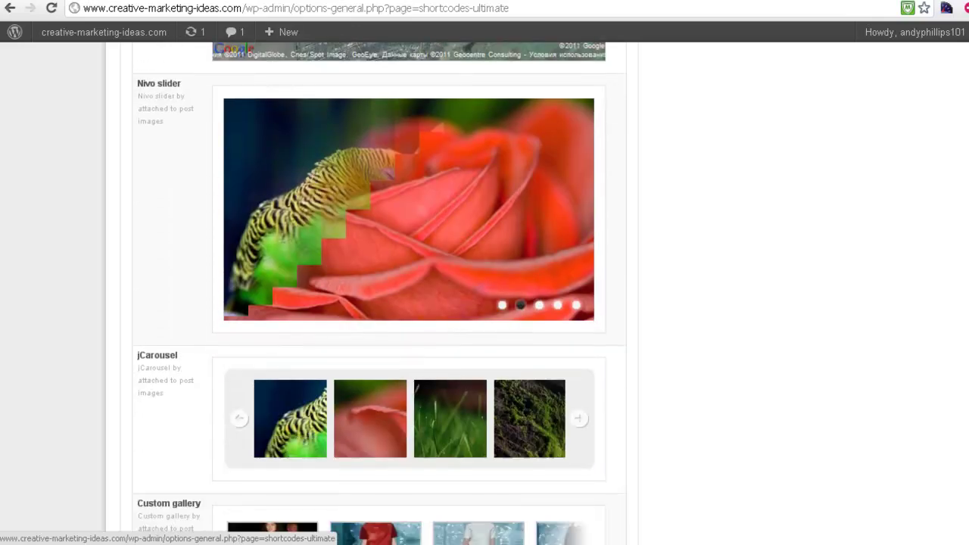
scroll(408, 294, "down", 1)
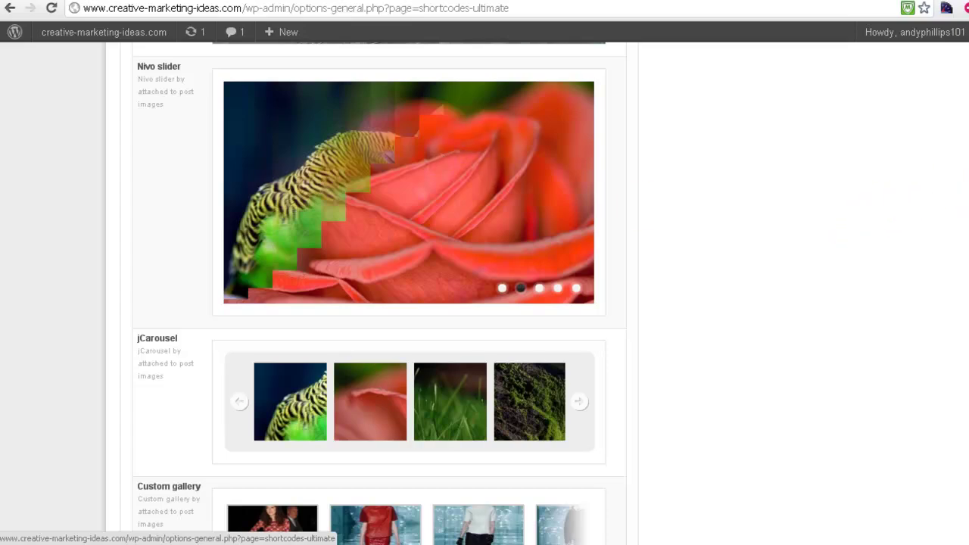
scroll(378, 295, "up", 6)
scroll(378, 295, "down", 12)
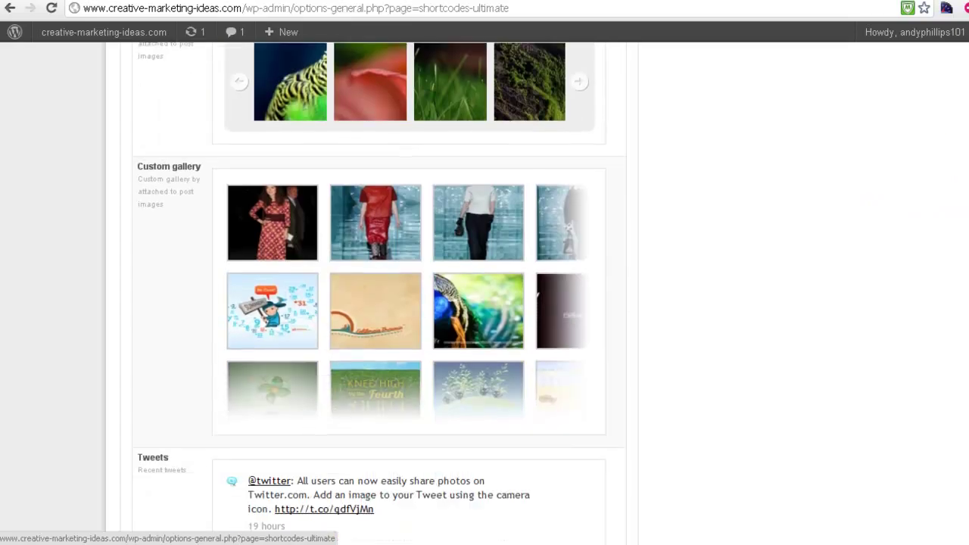
scroll(379, 295, "up", 15)
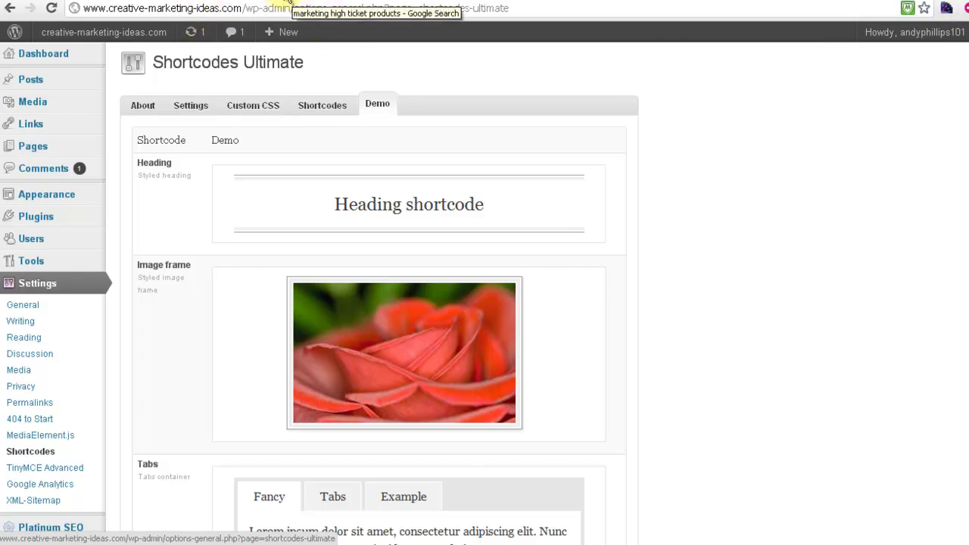
- Open the post "Lead Generation – Why You Must Build a List" for editing and add an empty paragraph above "Here are four core reasons to build a list:"
left_click(31, 82)
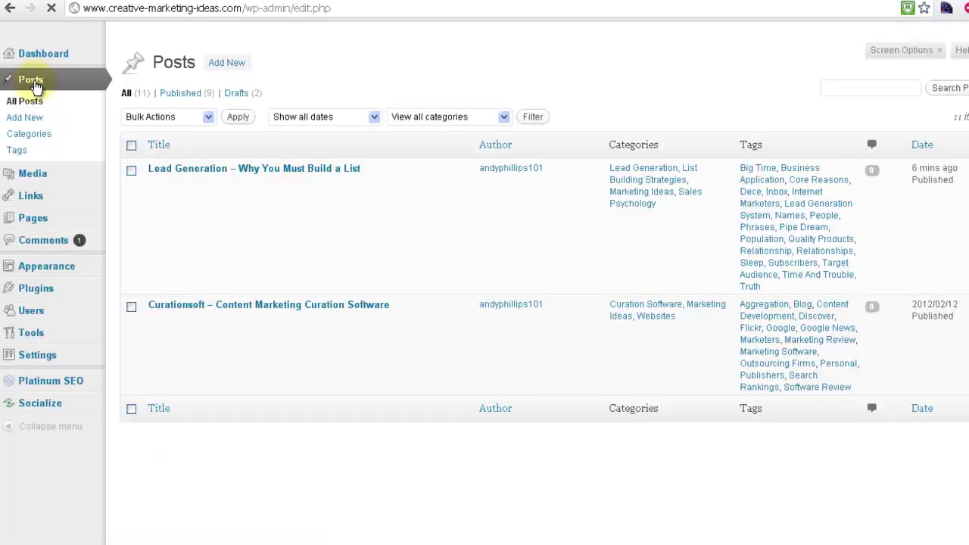
left_click(283, 174)
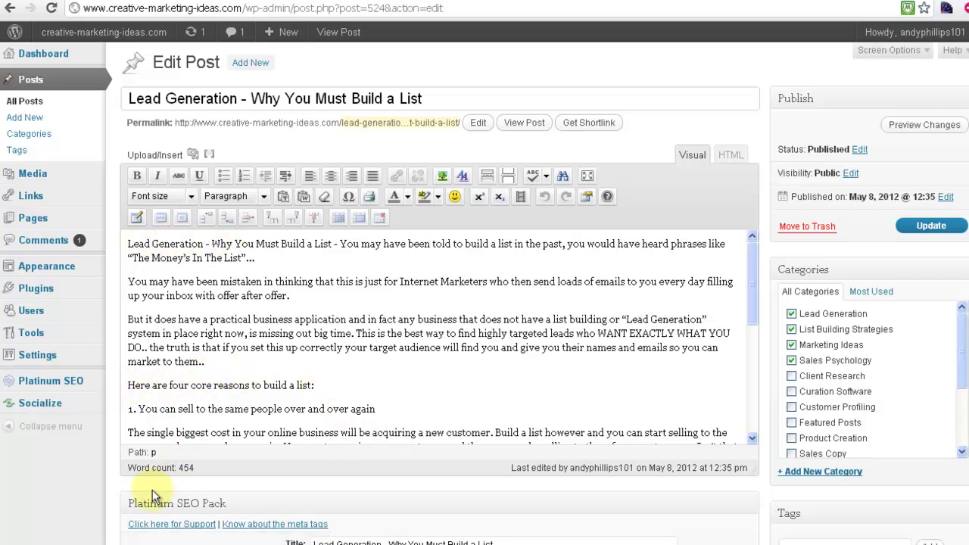
left_click(234, 369)
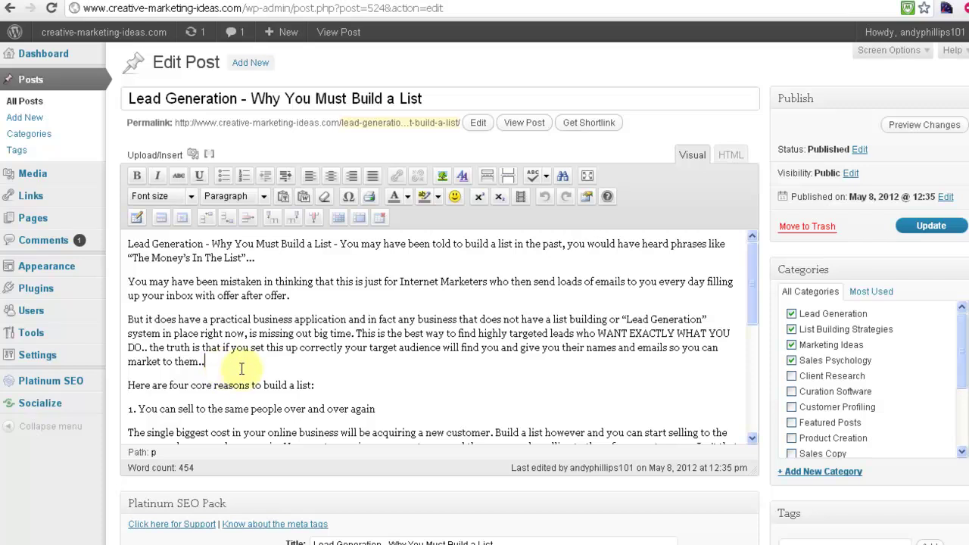
key("Return")
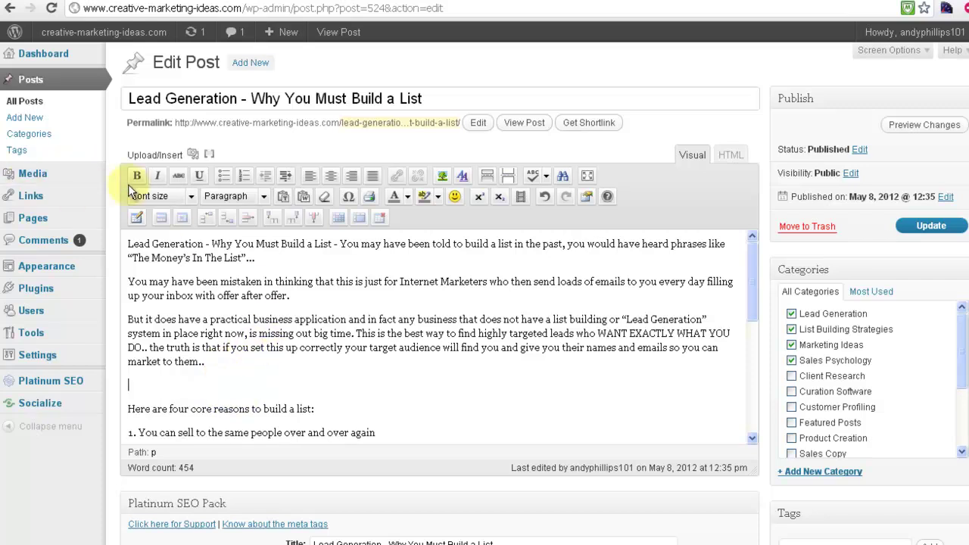
- Insert the styled heading shortcode with heading style 1 and the content "Heading" in the empty paragraph
left_click(210, 155)
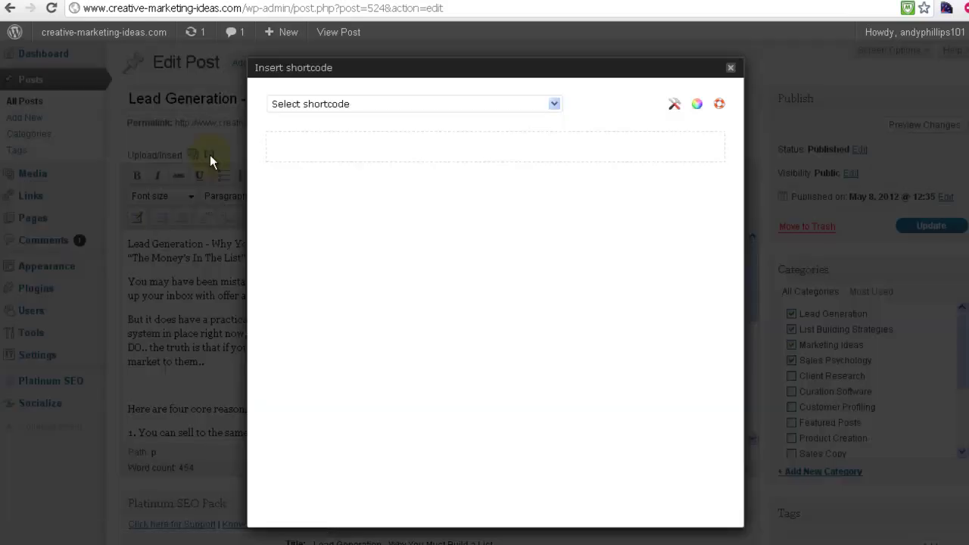
left_click(556, 105)
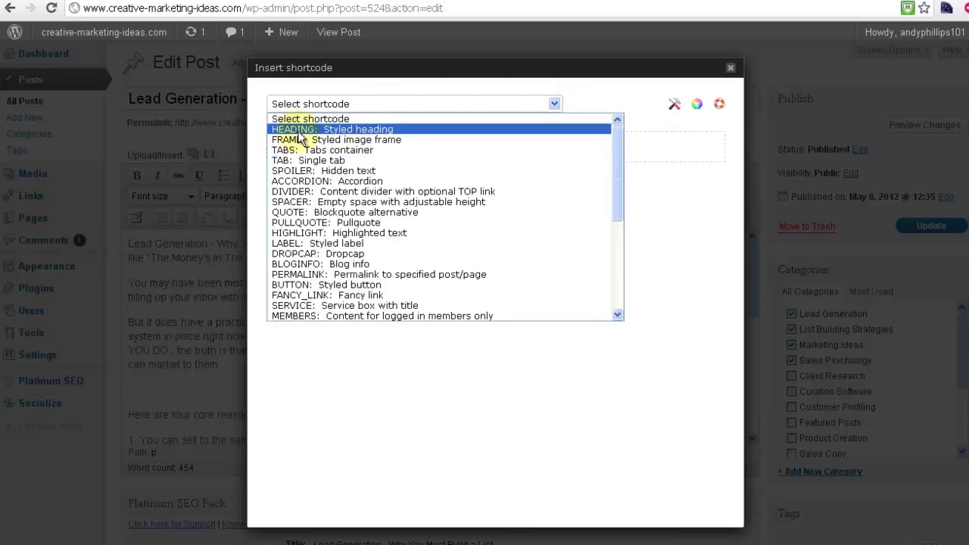
left_click(349, 130)
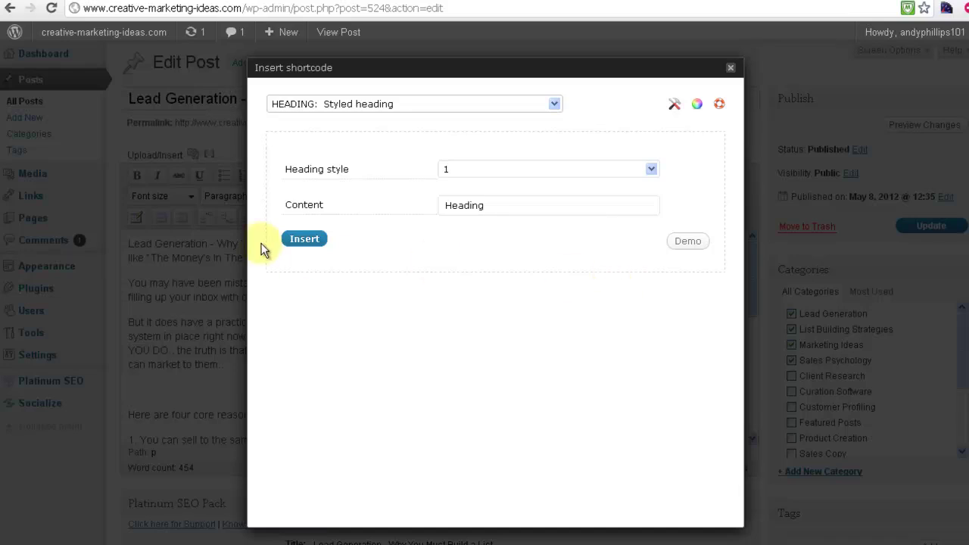
left_click(305, 239)
scroll(439, 379, "down", 2)
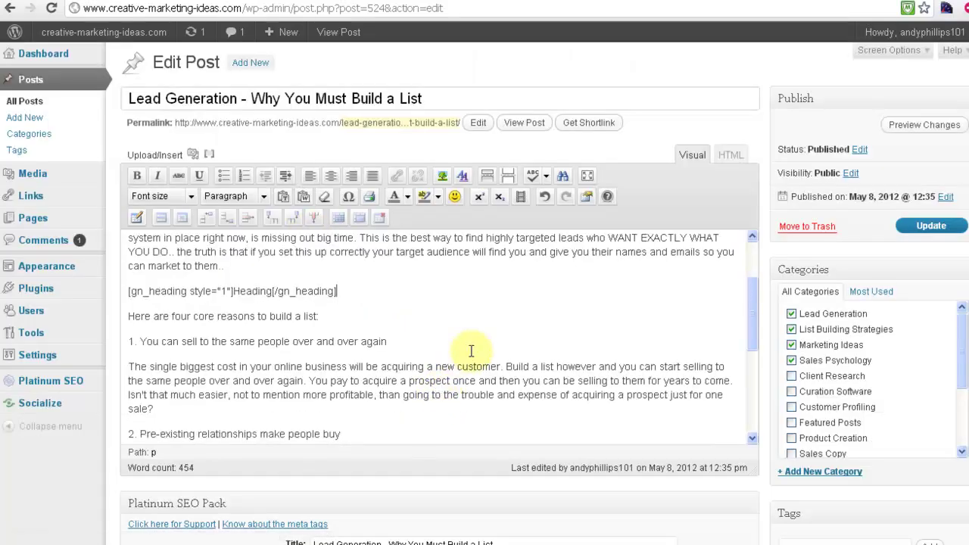
- Copy the closing tag [/gn_heading] into a new paragraph below "Here are four core reasons to build a list:"
left_click(224, 292)
type("1")
left_click_drag(128, 295, 338, 294)
key("Right")
left_click_drag(381, 219, 527, 219)
right_click(527, 219)
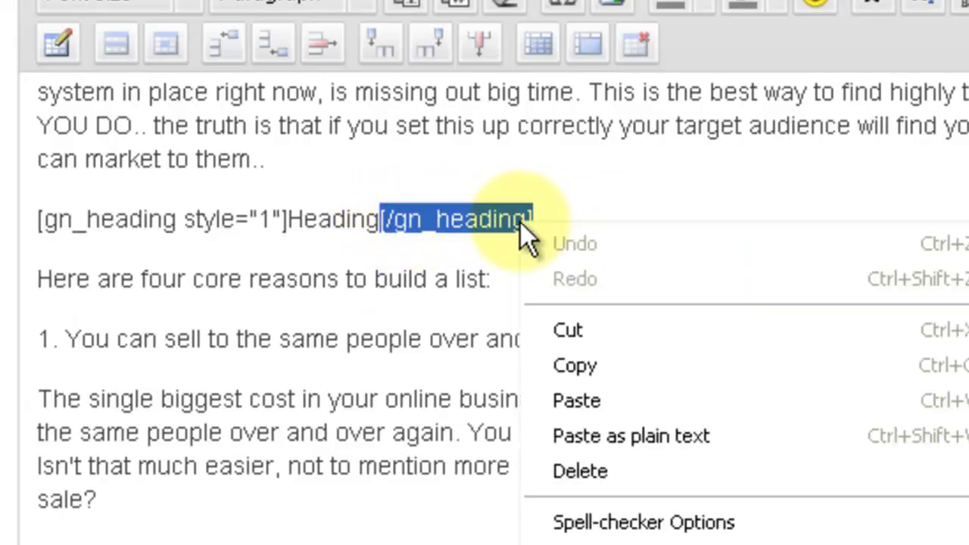
left_click(585, 367)
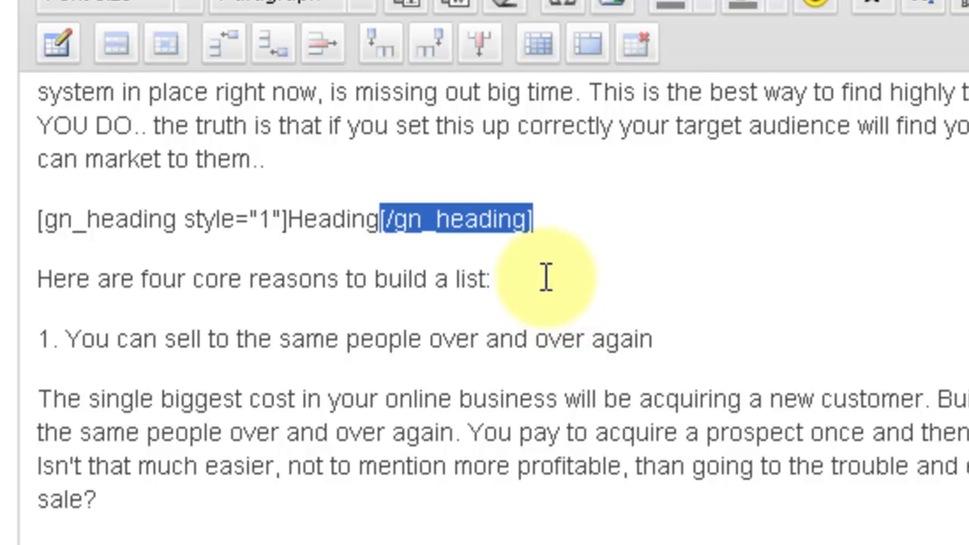
left_click(550, 277)
key("Return")
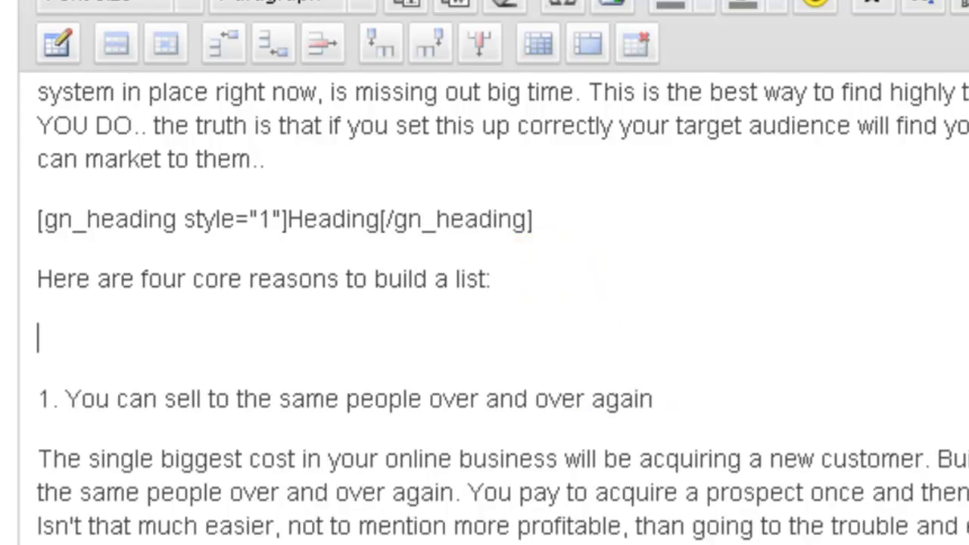
right_click(173, 333)
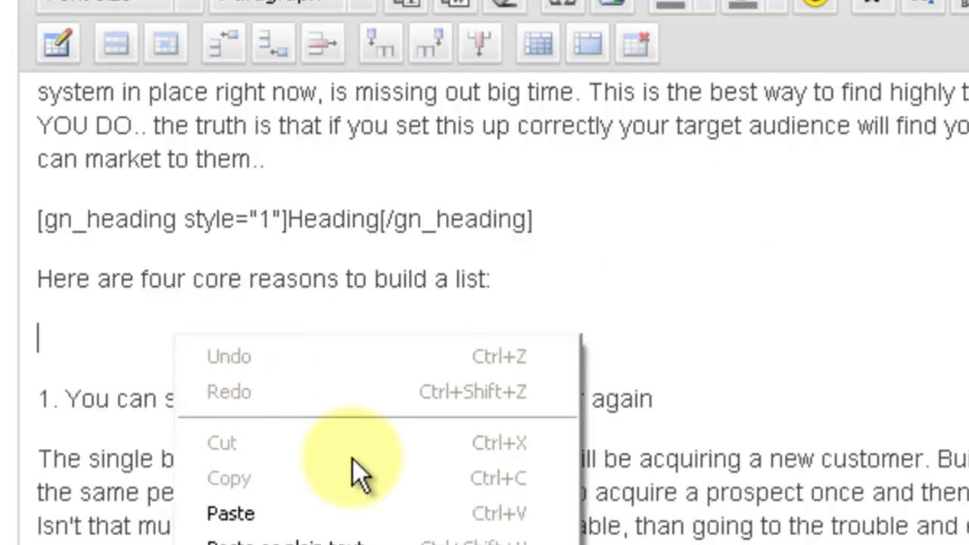
left_click(313, 514)
- Delete the placeholder "Heading" and the original closing tag after [gn_heading style="1"], so that the shortcode encloses the "four core reasons" line
left_click_drag(284, 219, 565, 216)
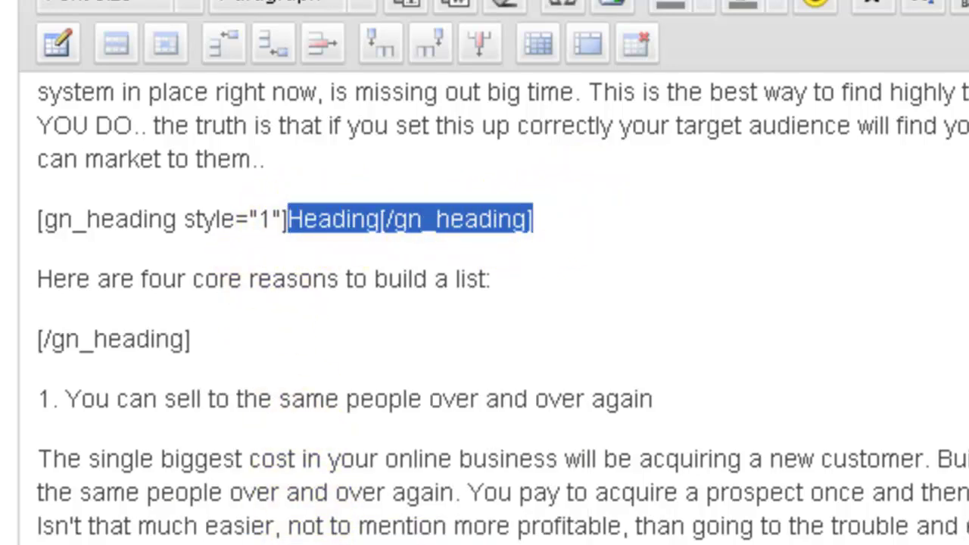
key("Delete")
left_click(36, 219)
left_click_drag(32, 219, 316, 217)
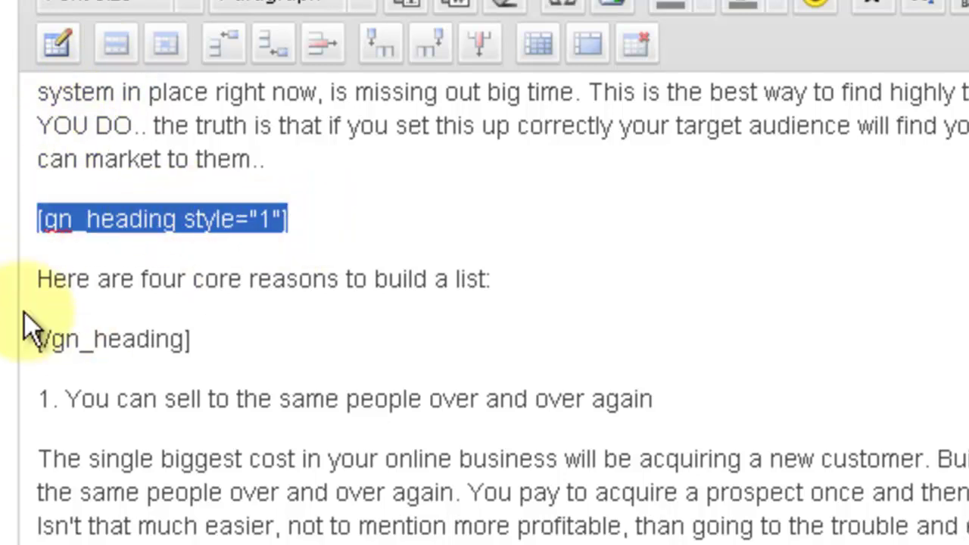
left_click(44, 278)
left_click_drag(45, 278, 514, 288)
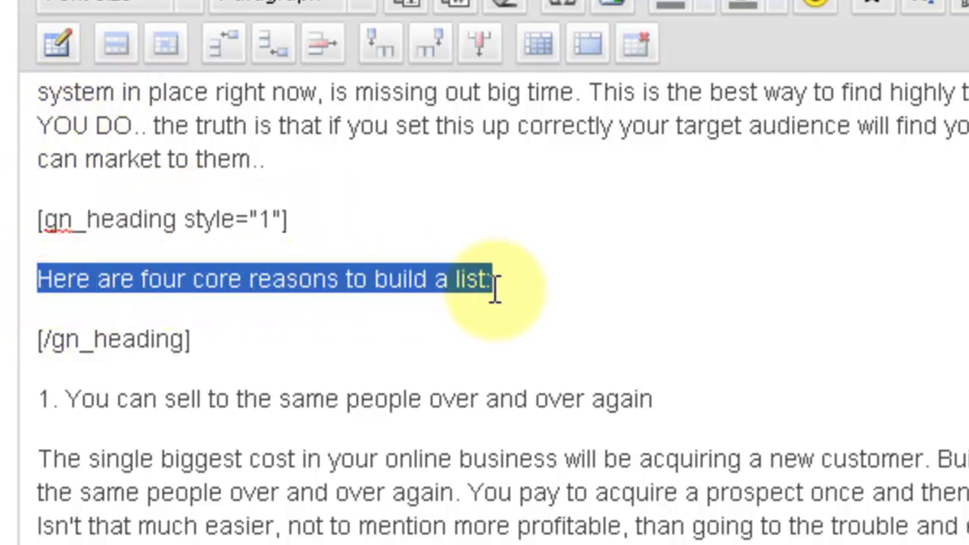
left_click_drag(212, 340, 25, 340)
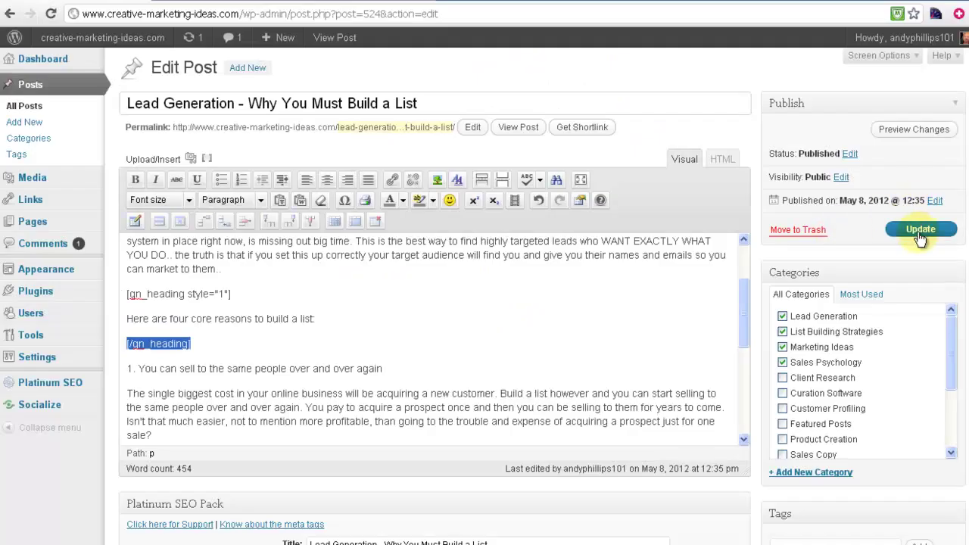
- Update the post and check the styled "Here are four core reasons to build a list:" heading on the published page, returning to the editor
left_click(920, 236)
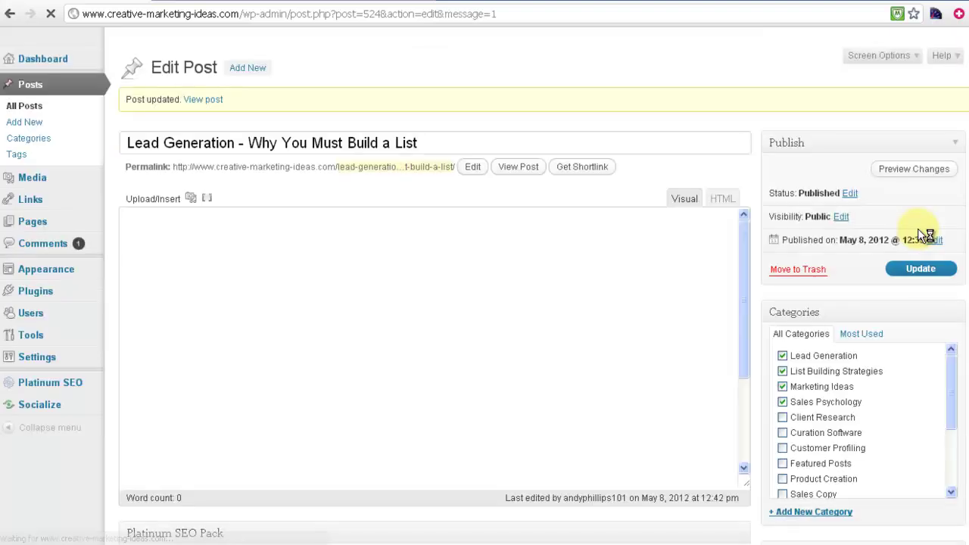
left_click(206, 102)
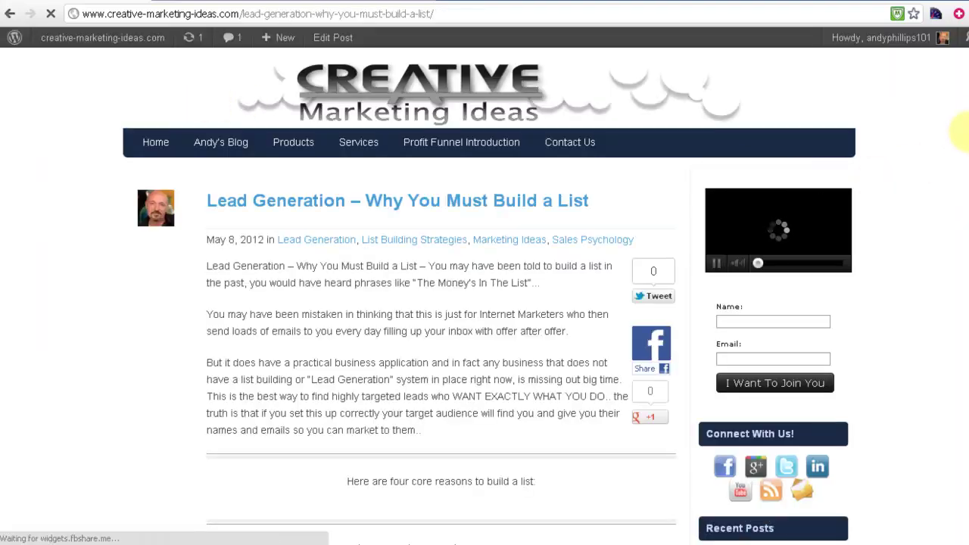
scroll(963, 137, "down", 1)
scroll(966, 110, "down", 5)
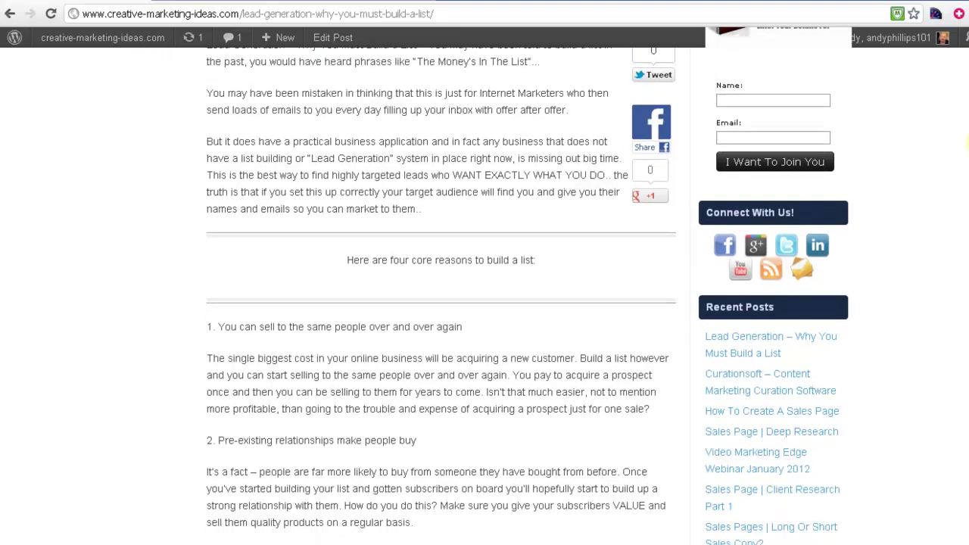
left_click_drag(347, 259, 535, 265)
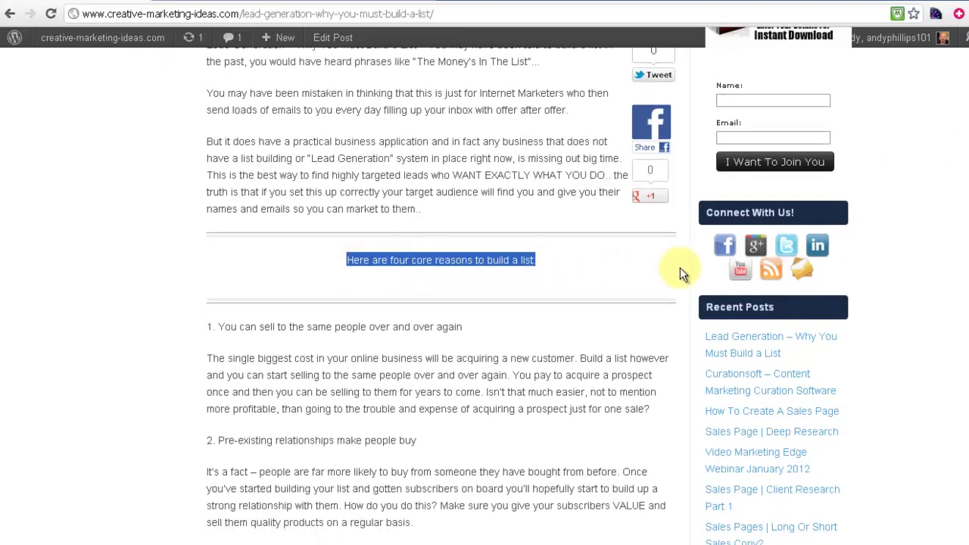
left_click(597, 312)
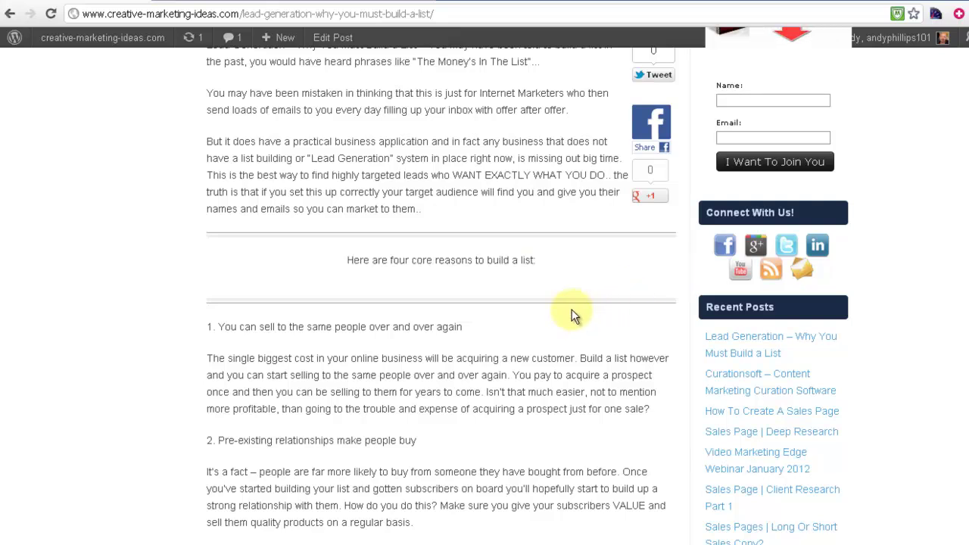
left_click(10, 14)
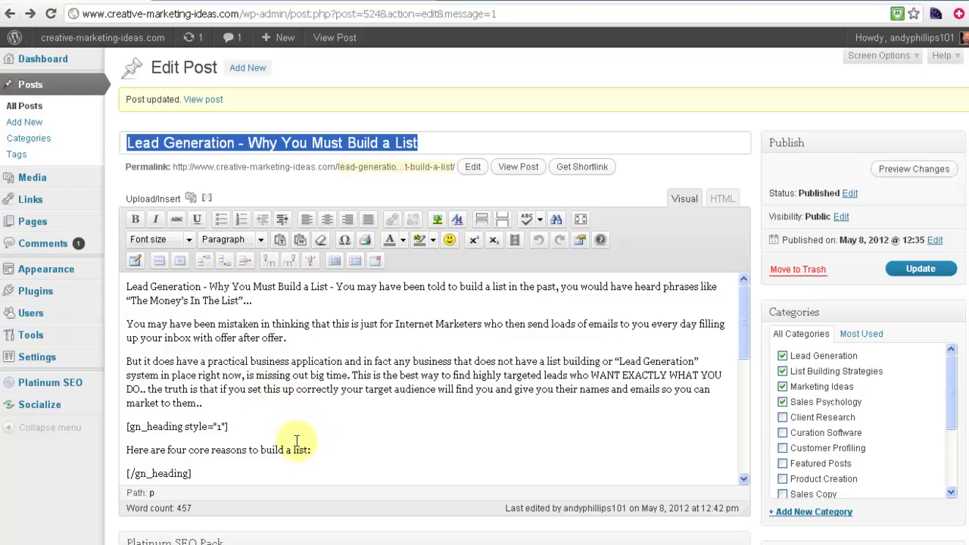
- In the post's HTML source, remove the line breaks so [gn_heading style="1"], "Here are four core reasons to build a list:" and [/gn_heading] share one line
left_click(280, 432)
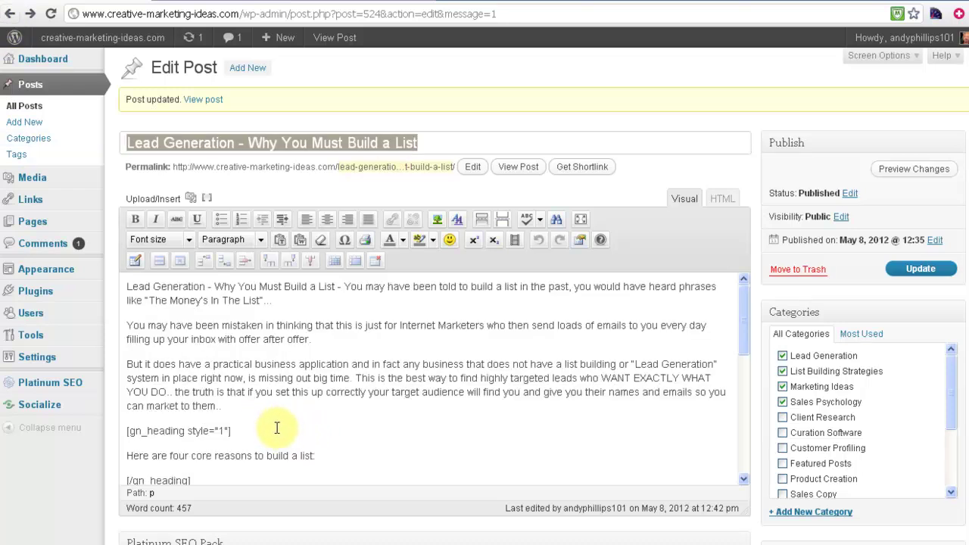
left_click(722, 198)
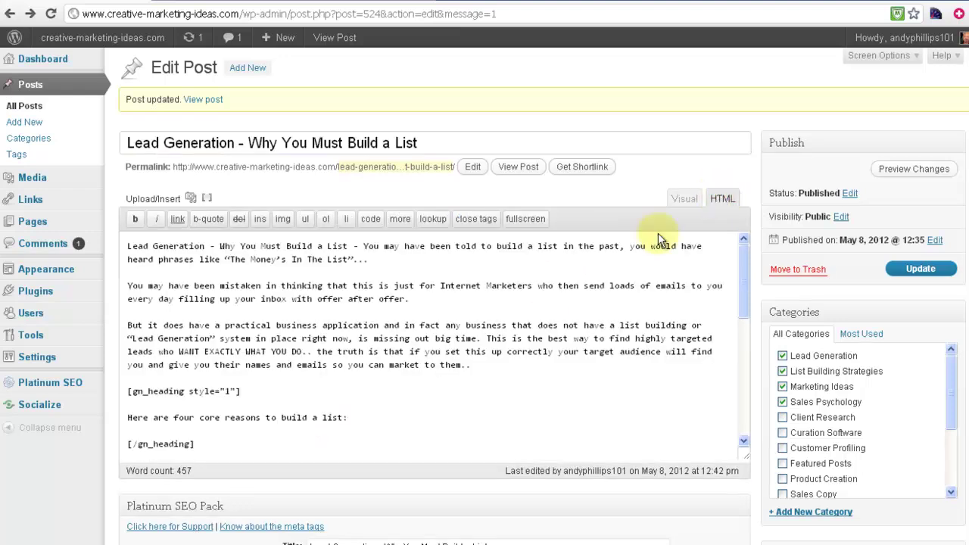
left_click(258, 393)
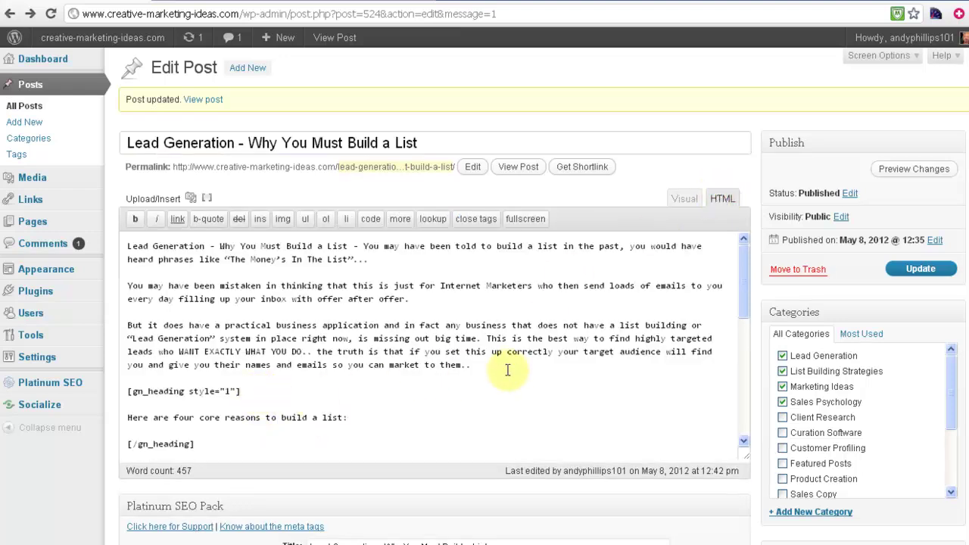
key("Delete")
key("Delete")
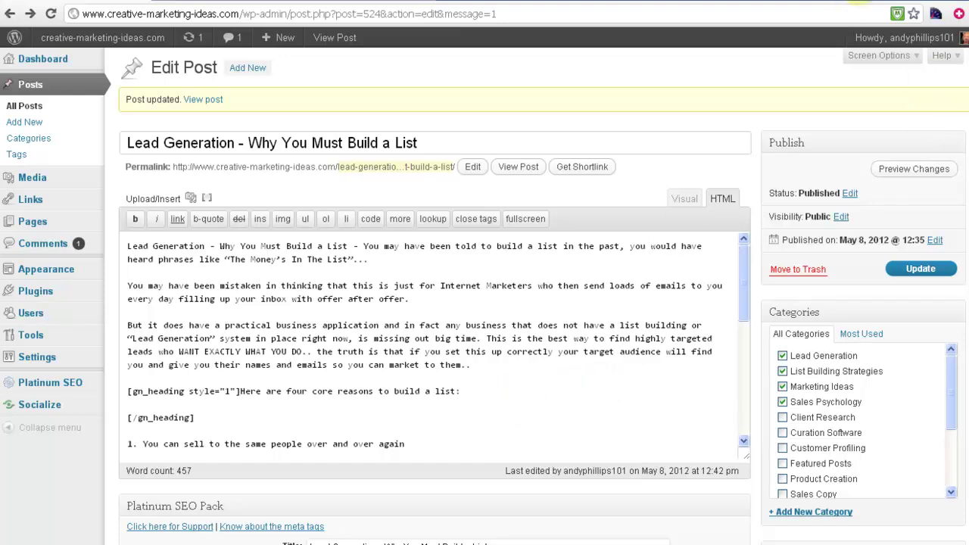
key("Delete")
key("Delete")
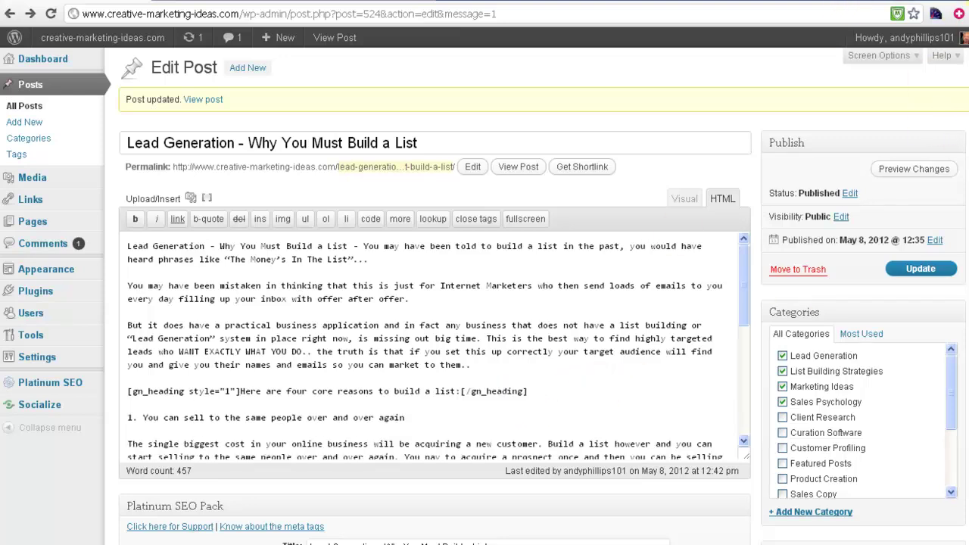
- Back in the visual editor, set the text "Here are four core reasons to build a list:" between the heading tags to font size 5 (18pt)
left_click(681, 199)
scroll(314, 428, "down", 2)
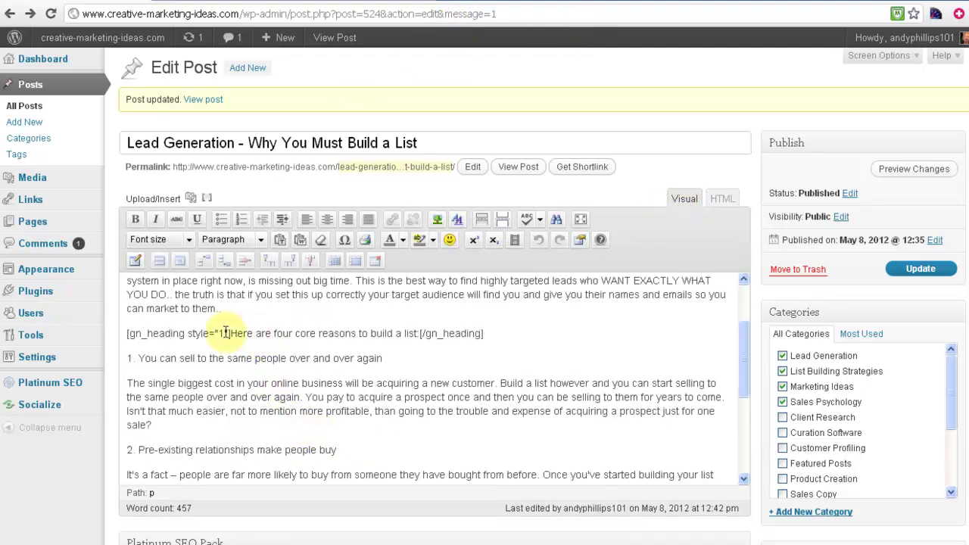
left_click_drag(232, 333, 421, 334)
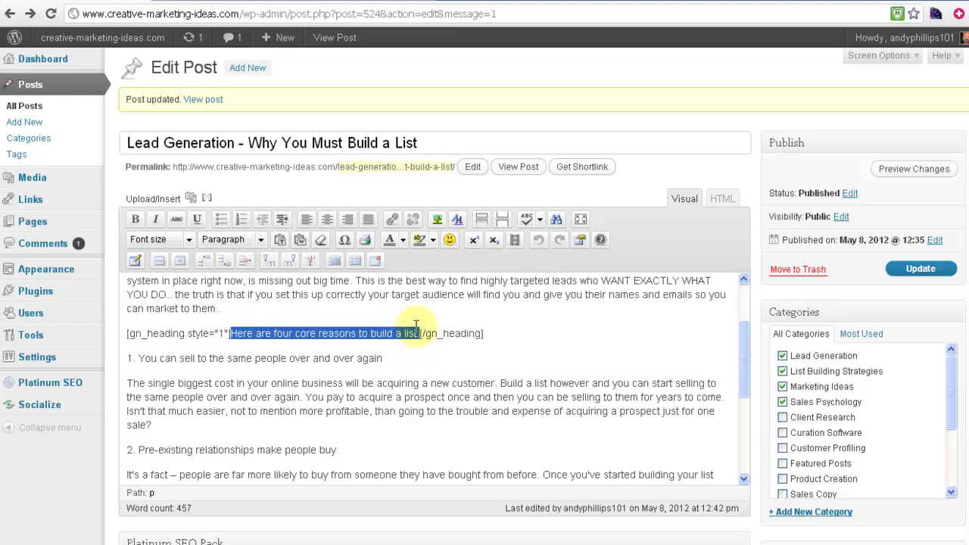
left_click(189, 239)
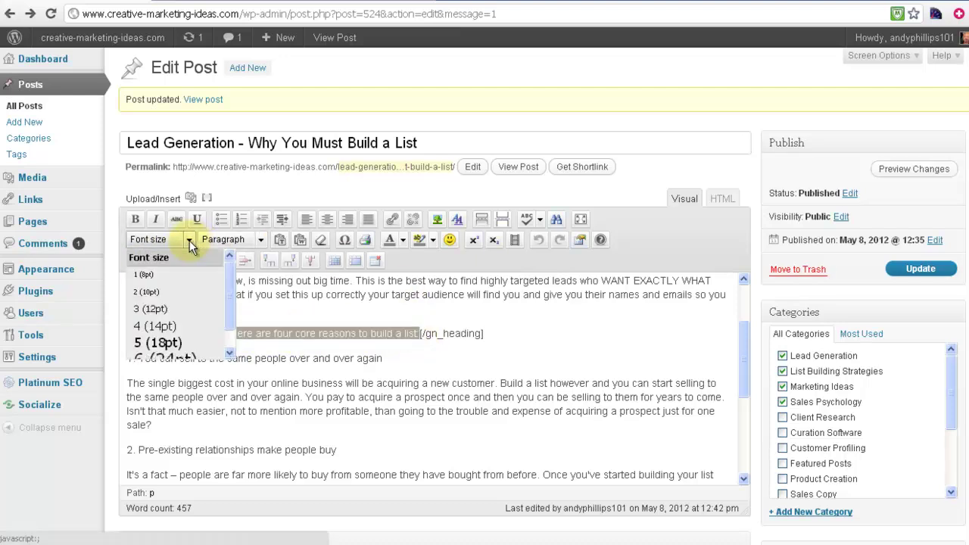
left_click(163, 347)
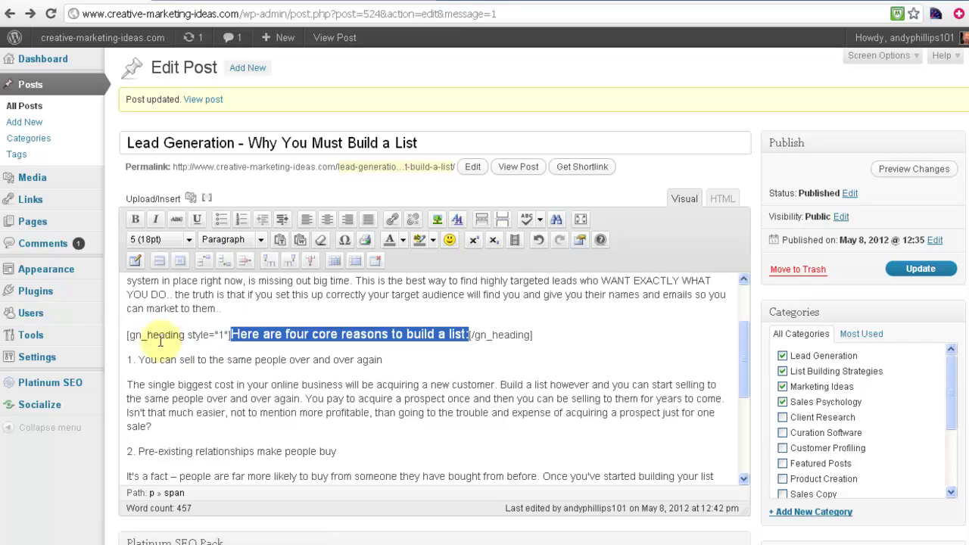
- Update the post and check the enlarged heading on the published page, returning to the editor
left_click(927, 277)
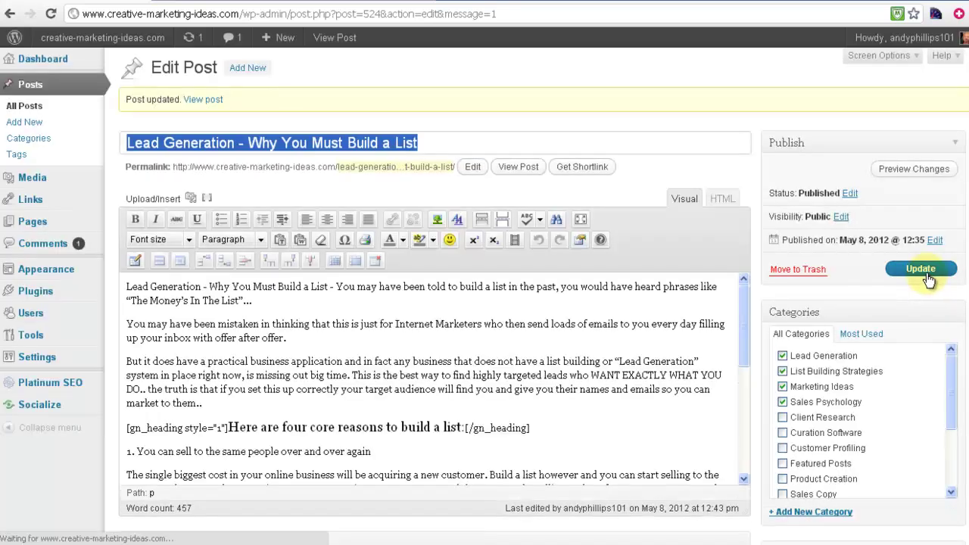
left_click(207, 100)
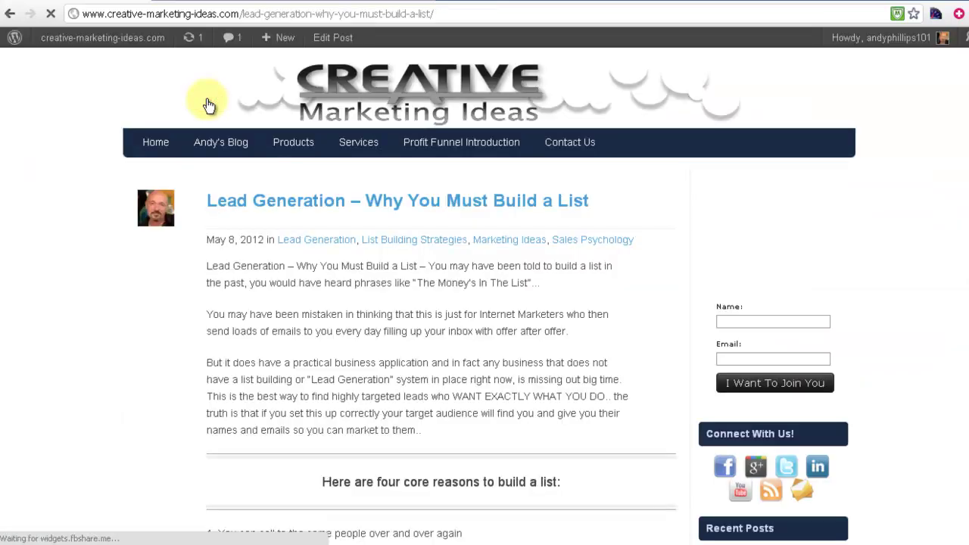
scroll(963, 103, "down", 5)
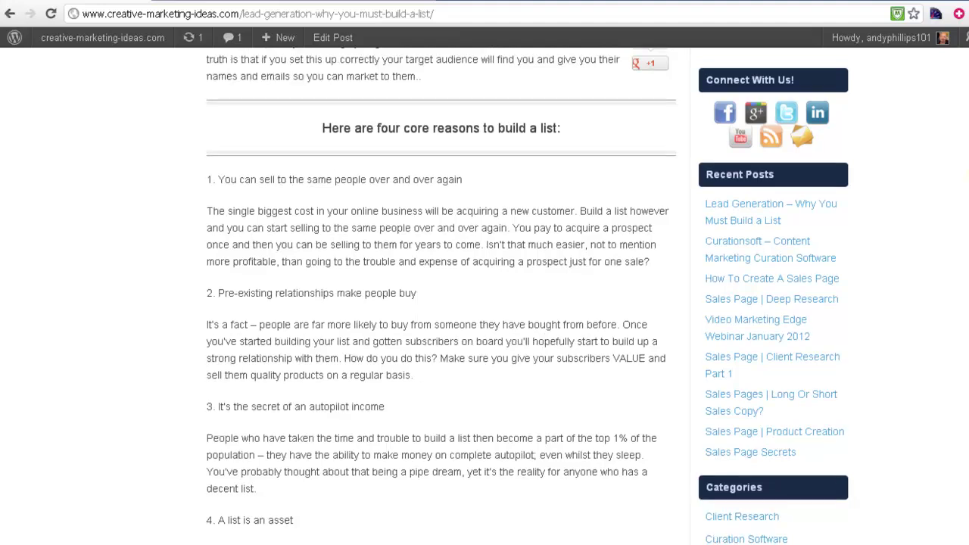
left_click(10, 15)
- Add an empty paragraph below the [/gn_heading] line and choose the "SPOILER: Hidden text" shortcode for it
scroll(383, 333, "down", 1)
scroll(383, 333, "down", 3)
scroll(376, 378, "up", 1)
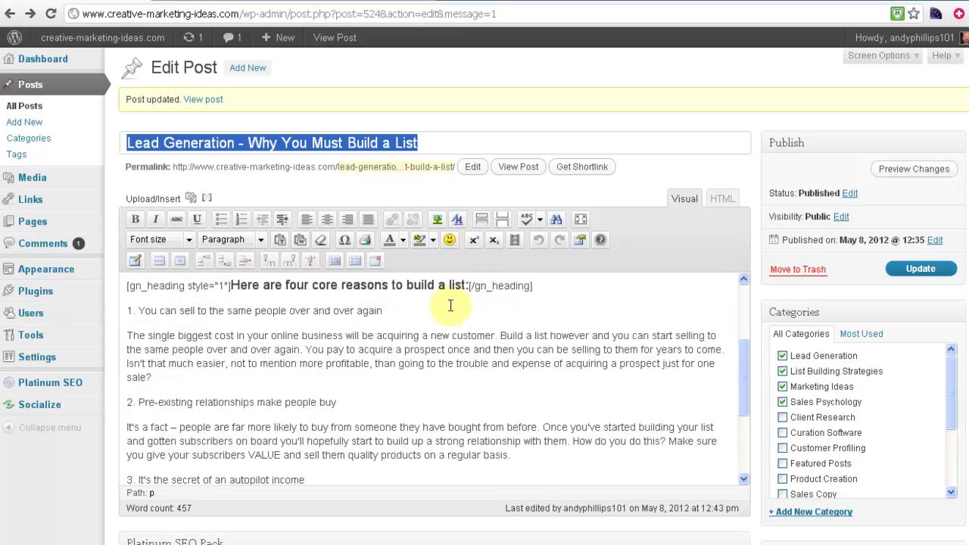
left_click(545, 292)
left_click(534, 286)
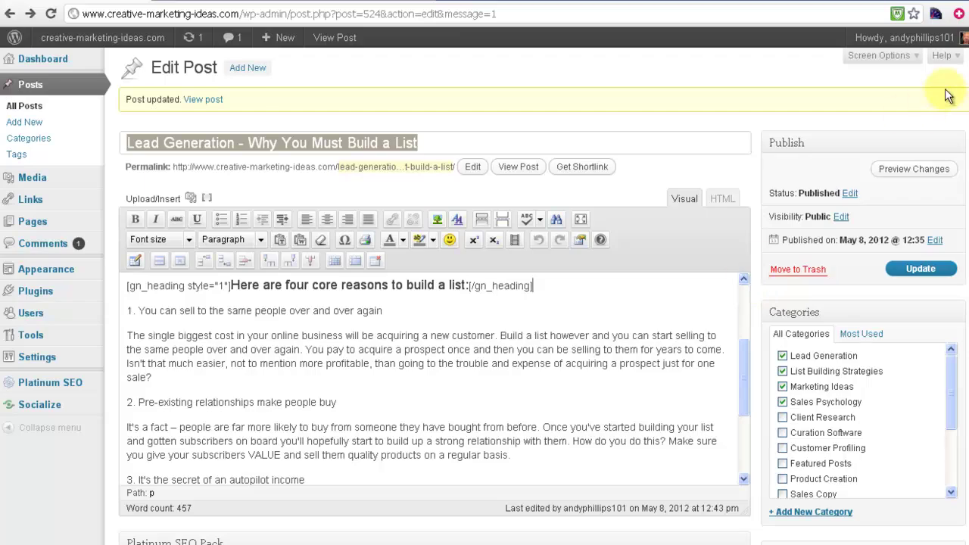
key("Return")
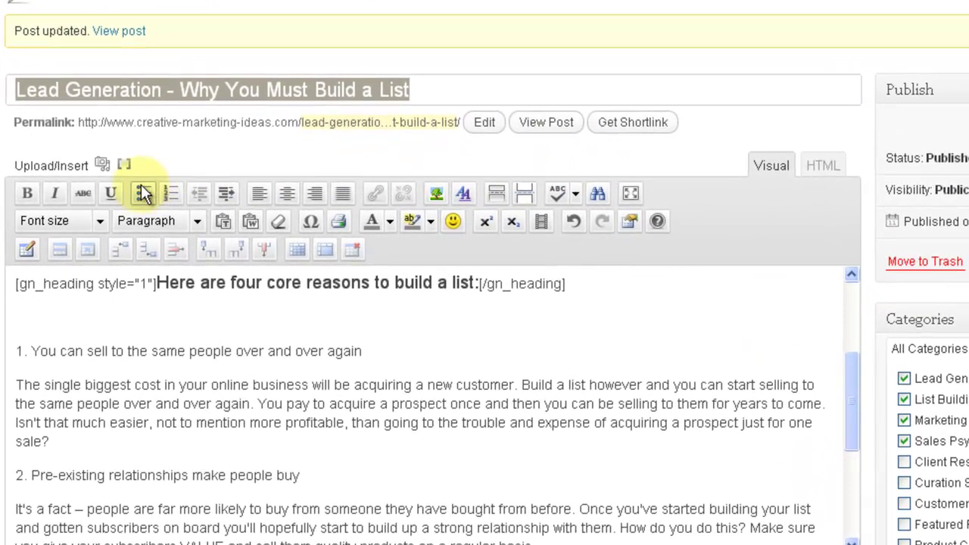
left_click(140, 171)
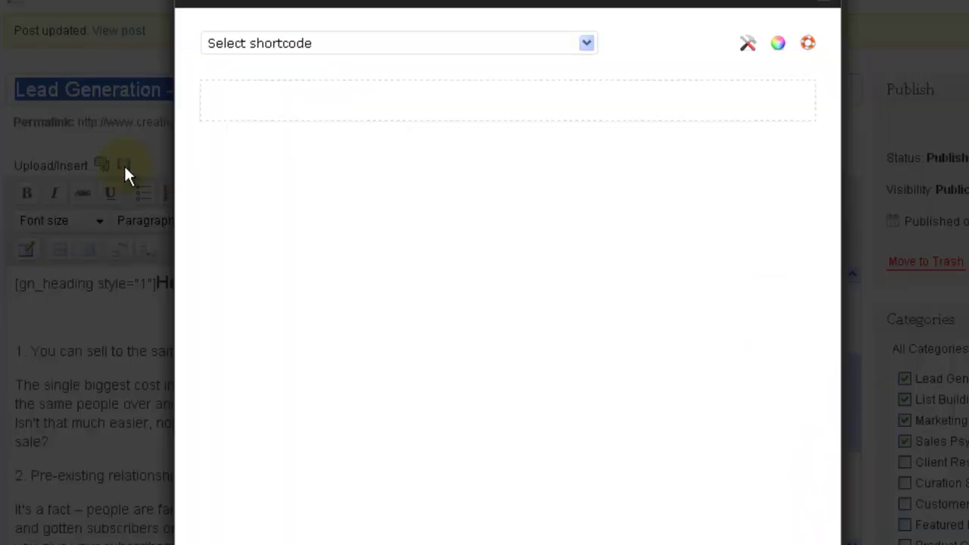
left_click(585, 42)
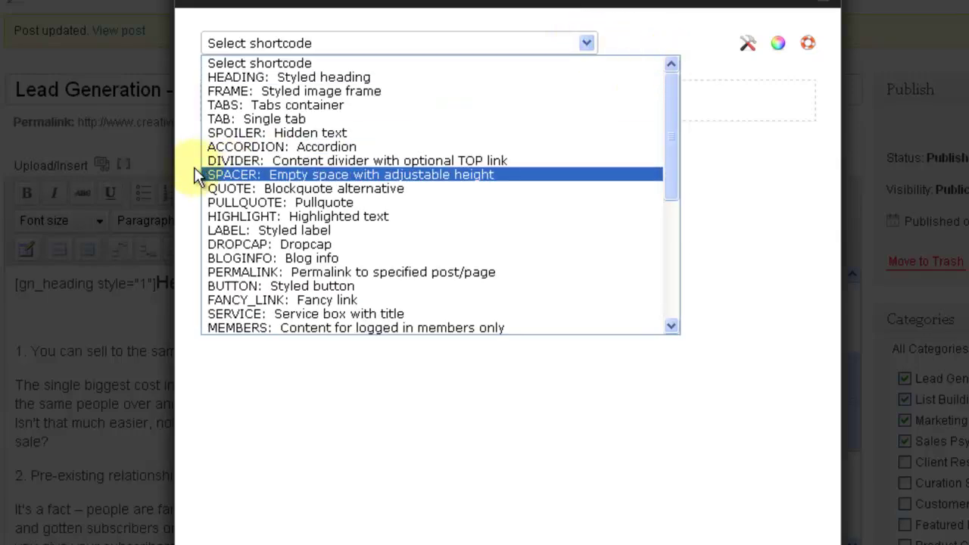
left_click(303, 133)
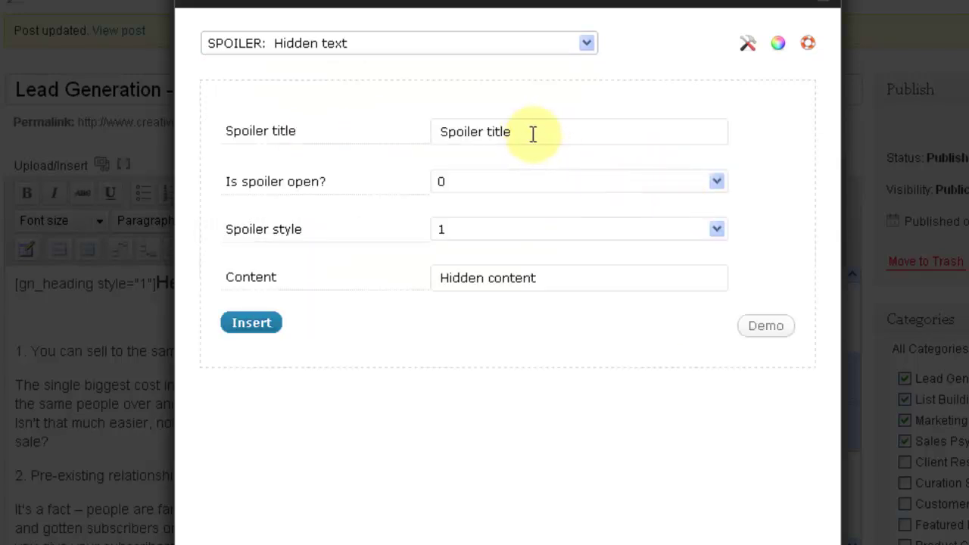
- Insert the spoiler shortcode with title "444", open state 0, style 1 and content "444"
left_click_drag(535, 132, 378, 145)
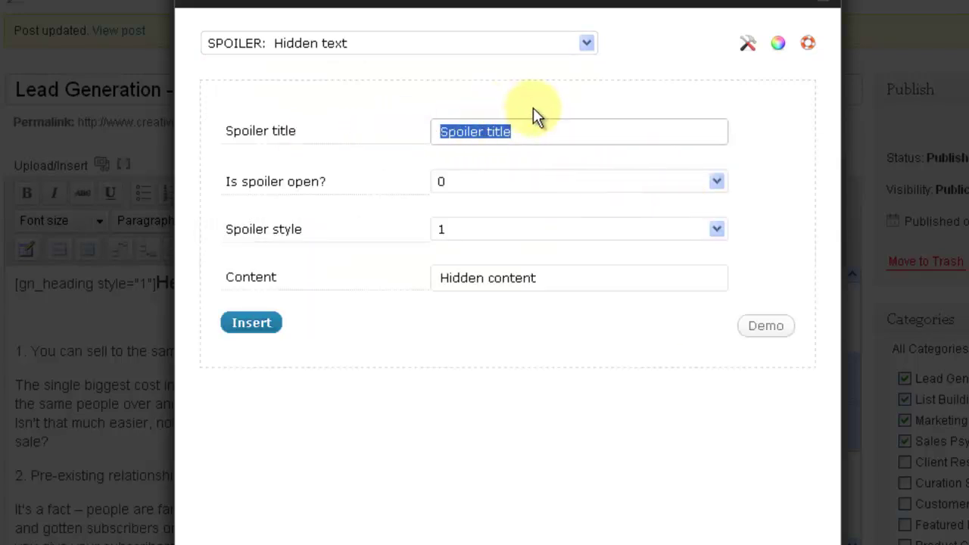
type("444")
left_click_drag(560, 277, 372, 274)
type("444")
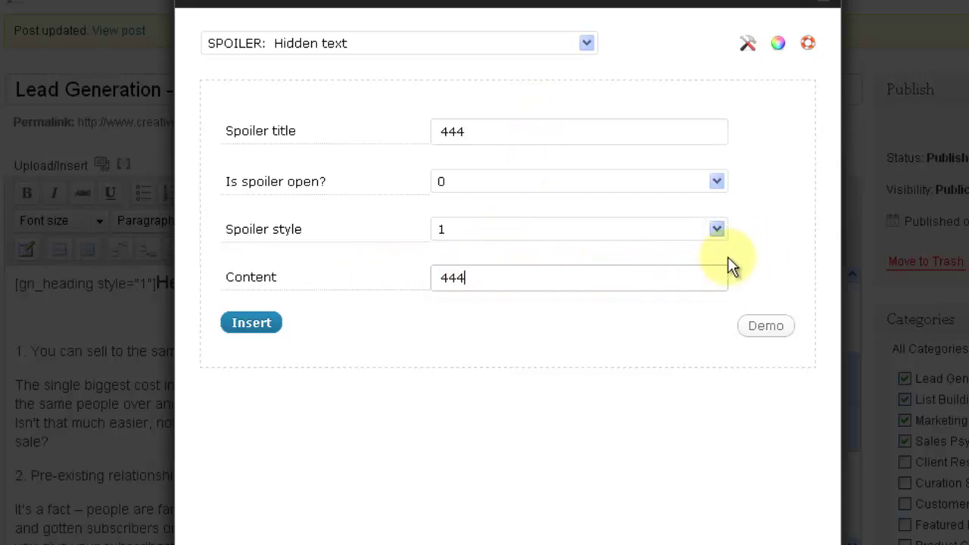
left_click(716, 230)
left_click(712, 228)
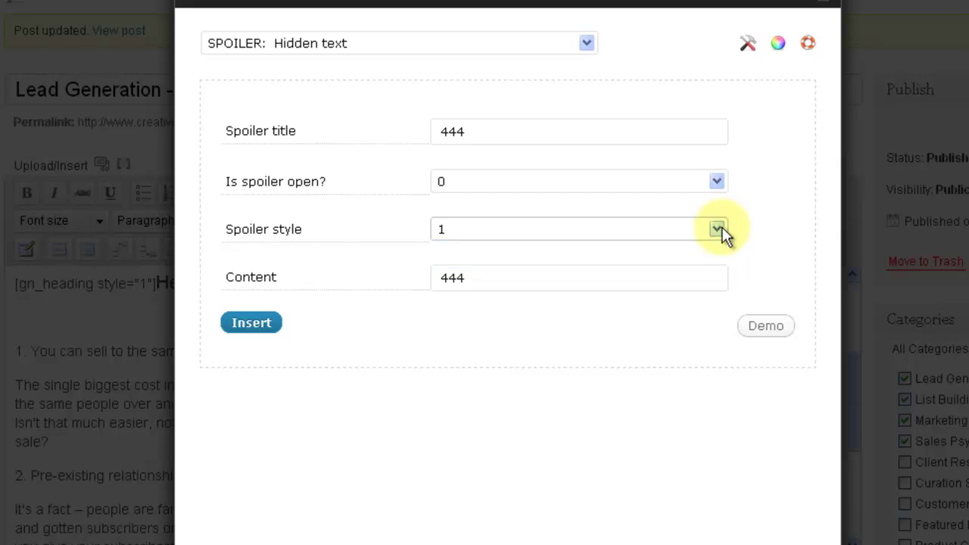
left_click(251, 324)
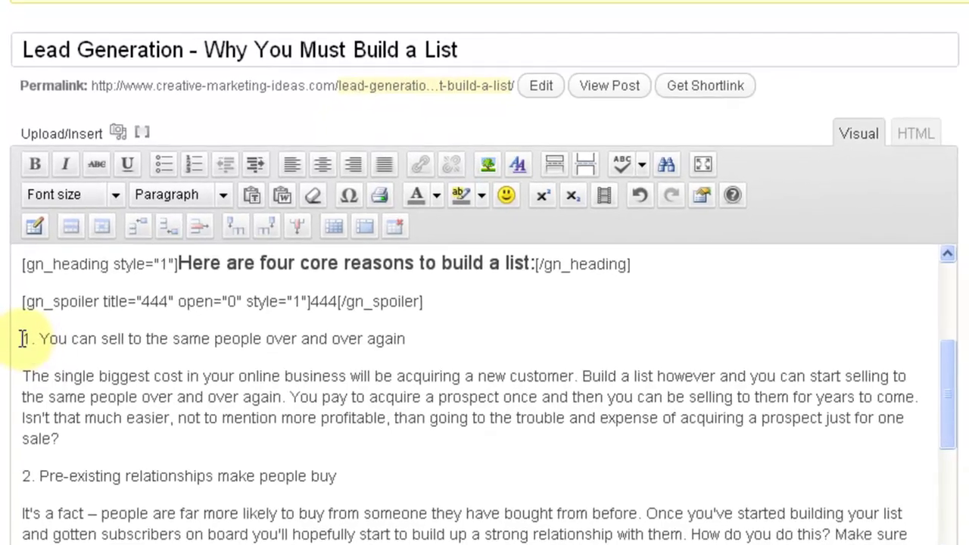
- Replace the "444" spoiler title with a copy of the line "1. You can sell to the same people over and over again"
left_click_drag(16, 348, 341, 348)
left_click_drag(394, 332, 426, 331)
key("ctrl+c")
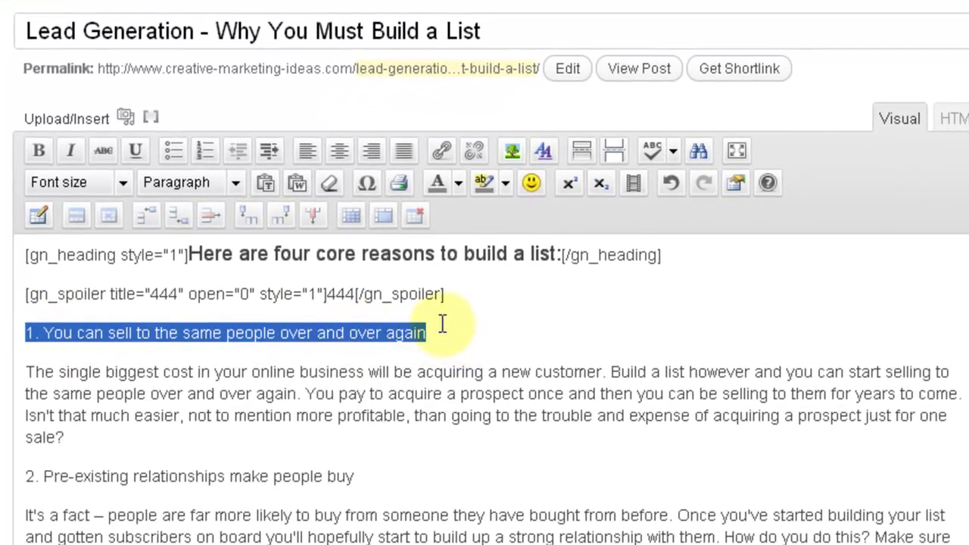
double_click(165, 294)
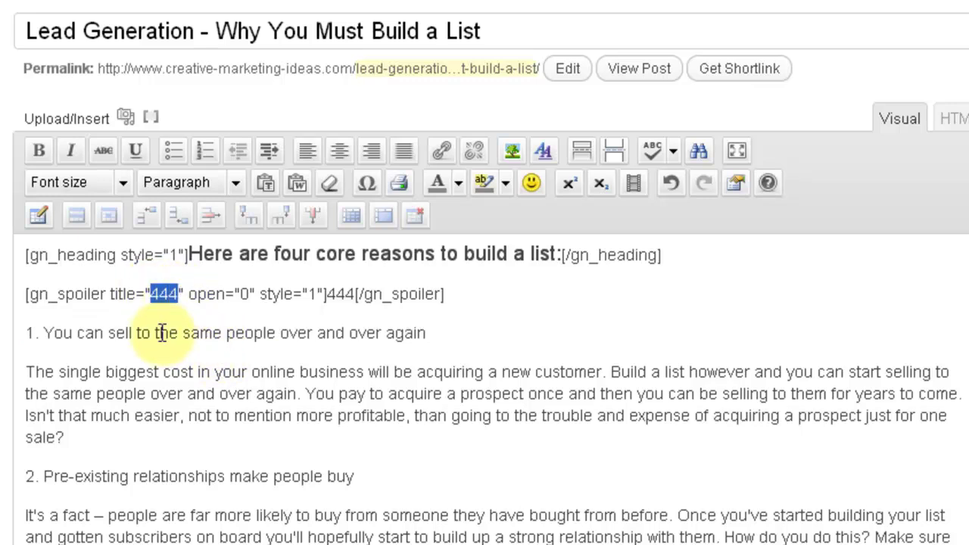
key("ctrl+v")
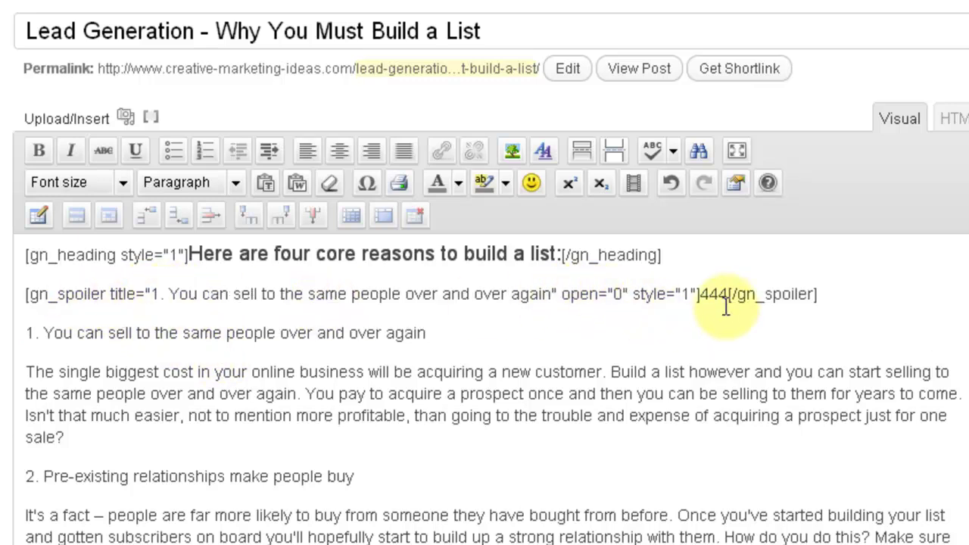
- Replace the "444" content between the spoiler tags with a copy of the paragraph beginning "The single biggest cost in your online business"
left_click_drag(699, 294, 726, 295)
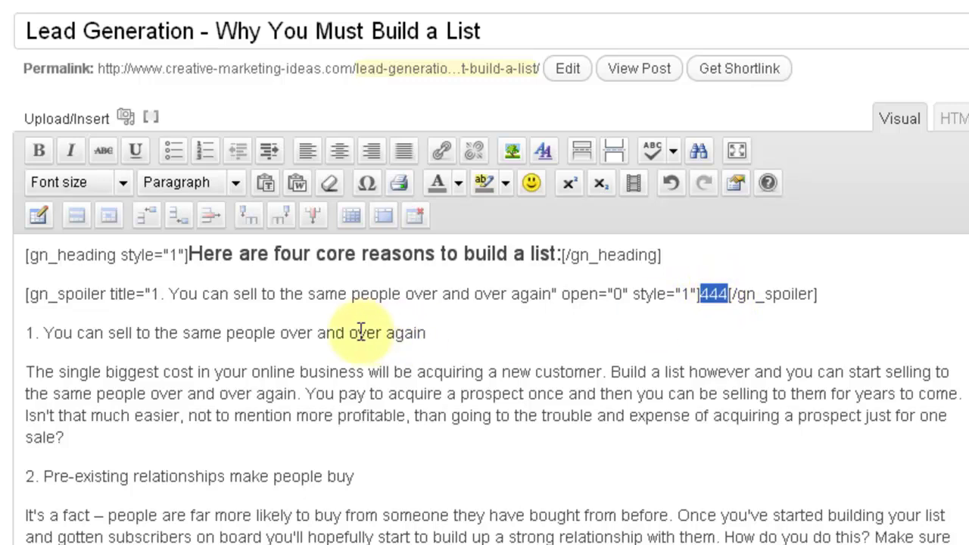
left_click(58, 372)
left_click_drag(75, 438, 25, 373)
key("ctrl+c")
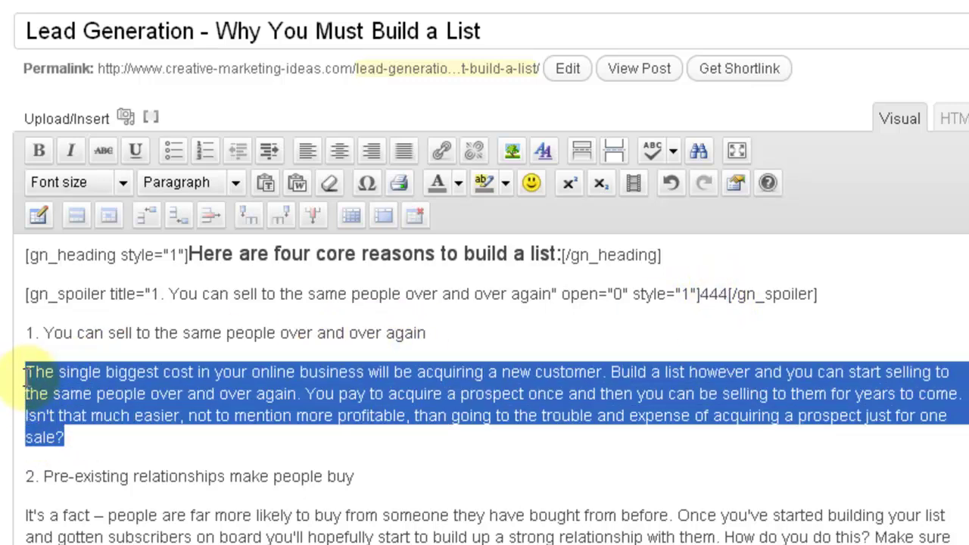
left_click_drag(701, 293, 723, 295)
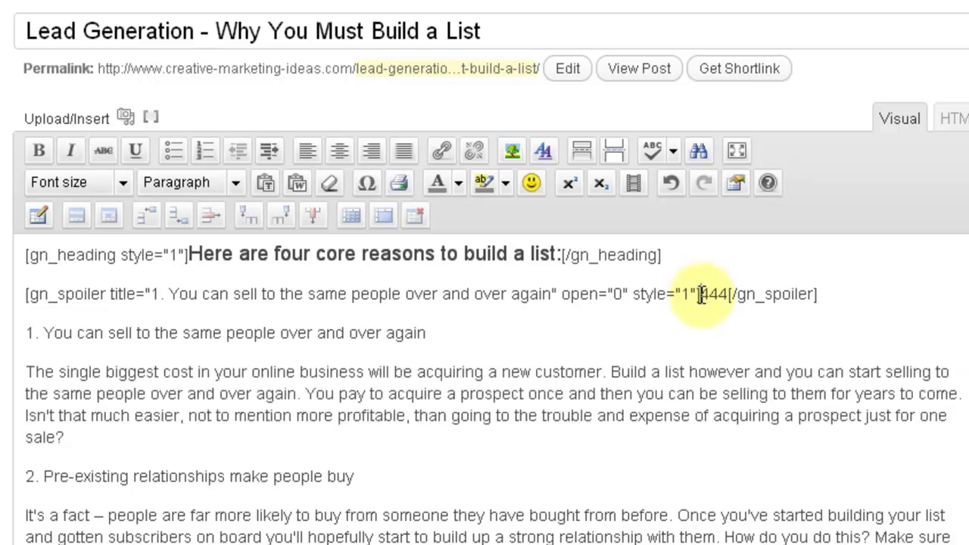
key("ctrl+v")
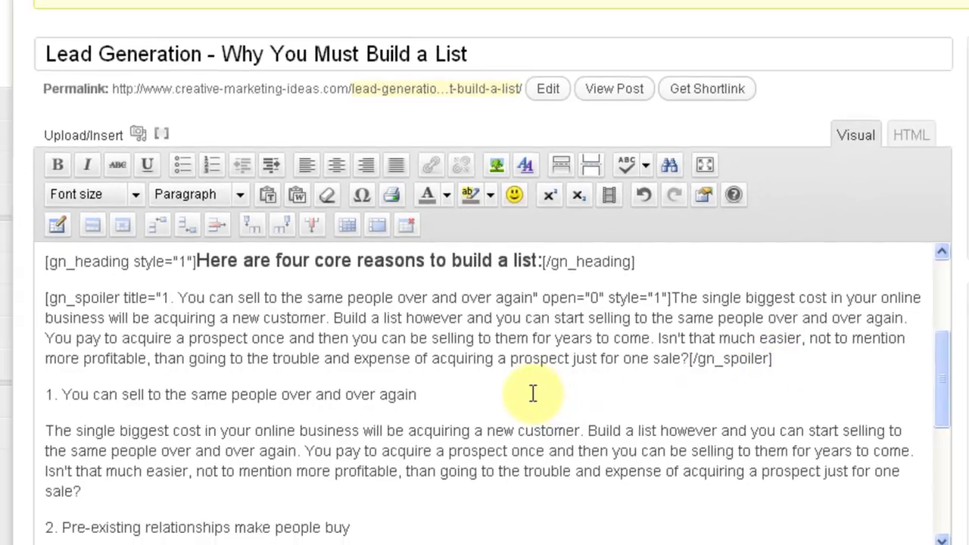
- Update the post, then expand and collapse the "1. You can sell to the same people over and over again" spoiler on the published page
left_click(968, 246)
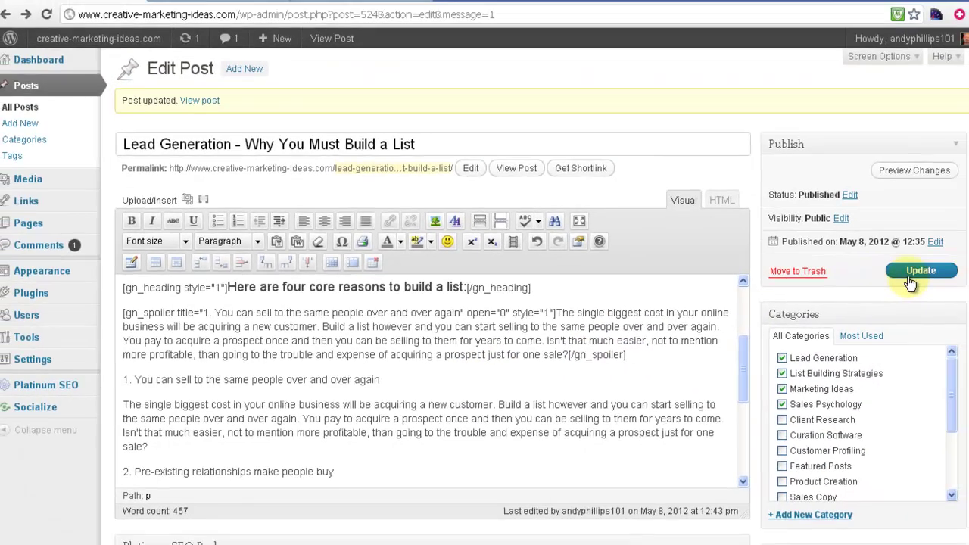
left_click(910, 280)
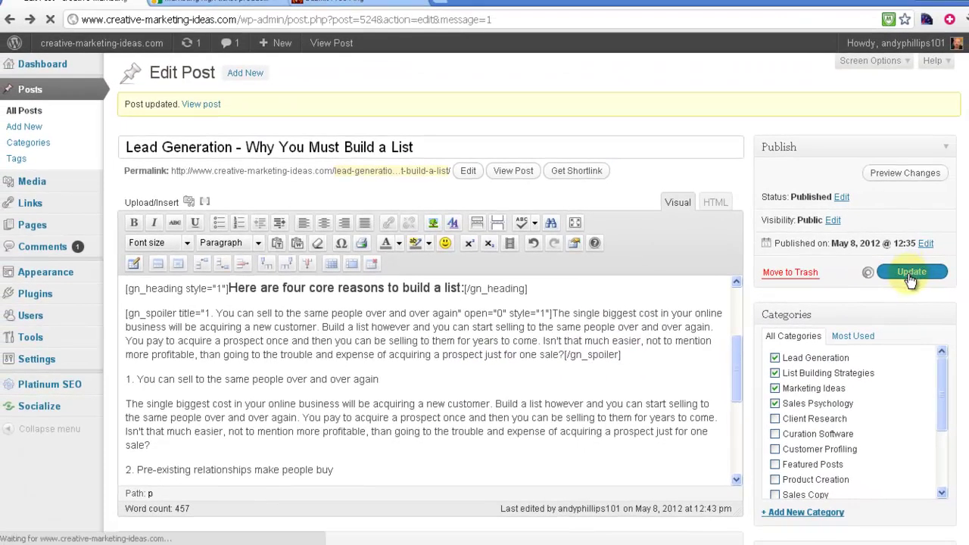
left_click(206, 107)
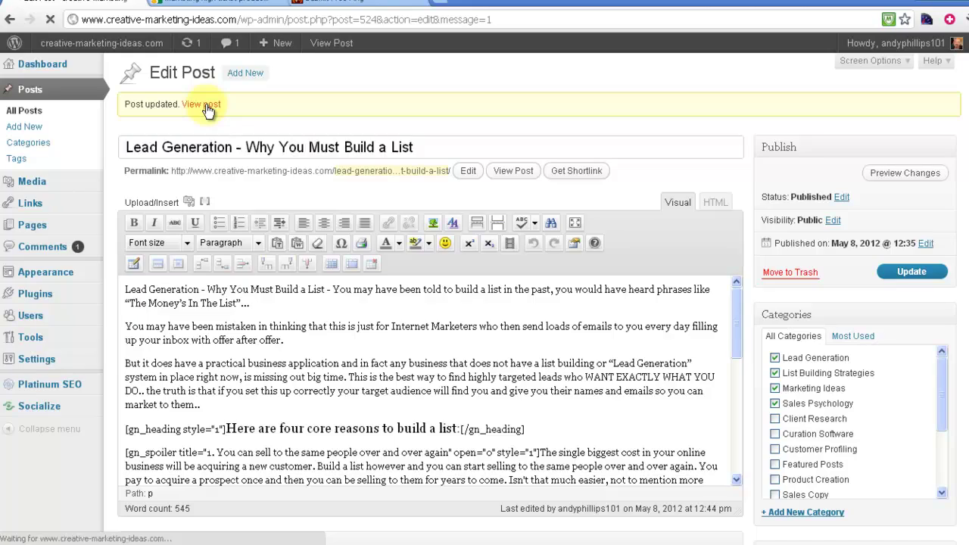
scroll(485, 303, "down", 4)
scroll(437, 303, "down", 2)
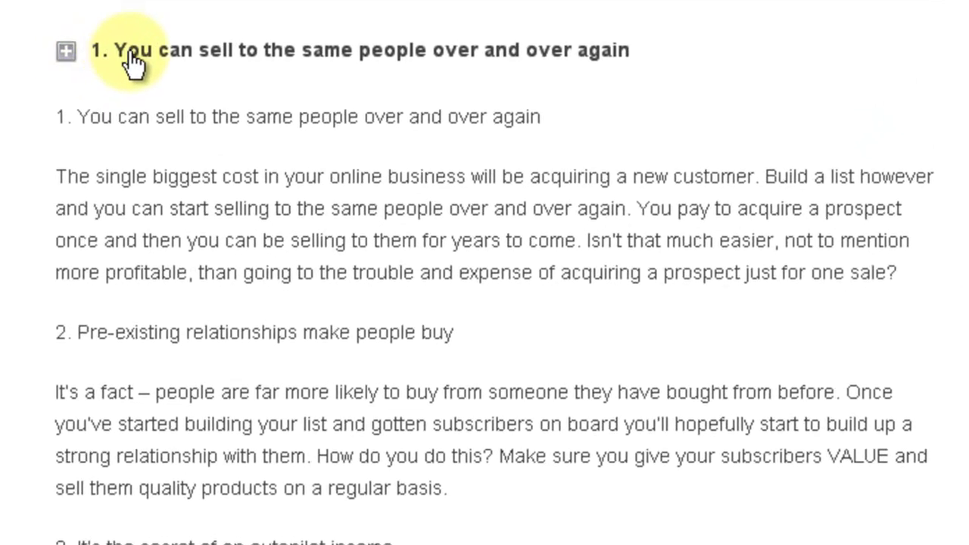
left_click(61, 50)
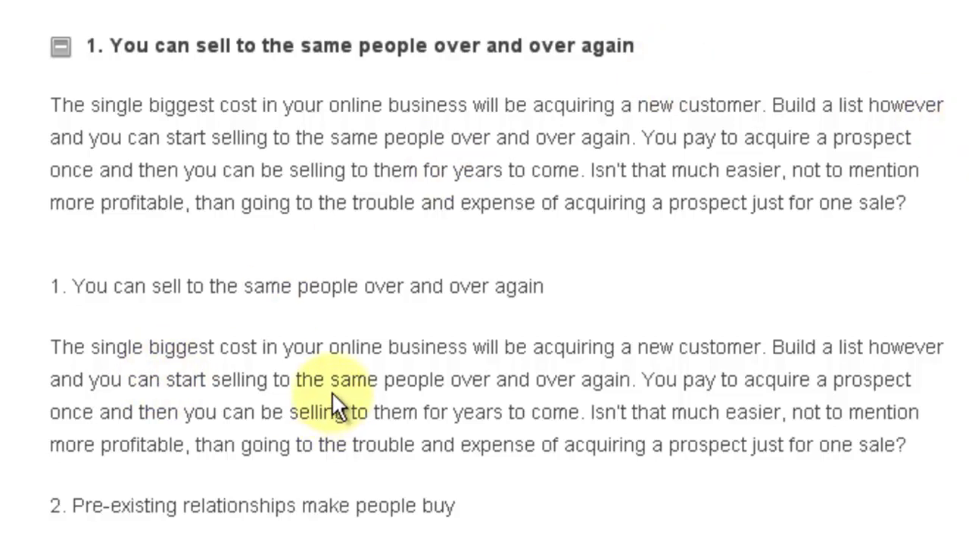
left_click(61, 50)
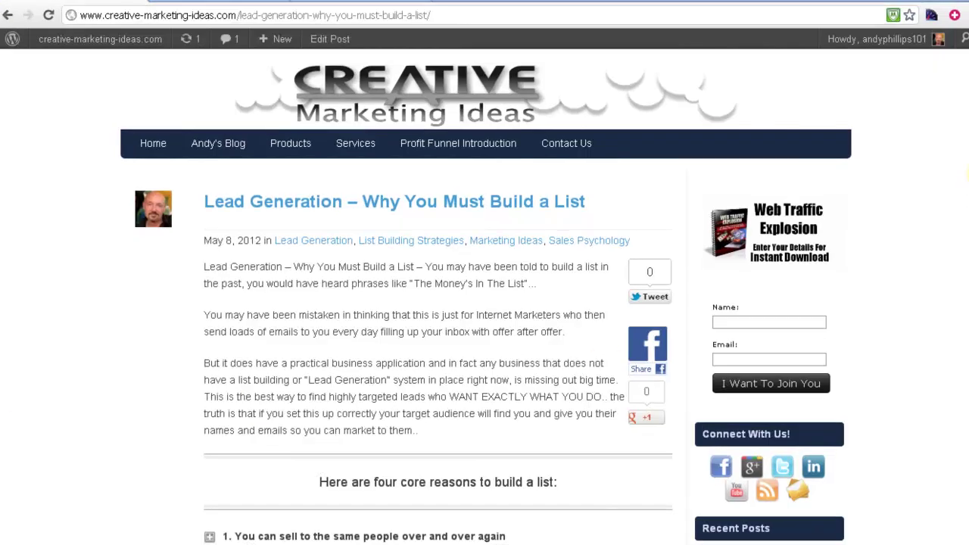
- Expand and collapse the spoilers "2. Pre-existing relationships make people buy" and "3. It's the secret of an autopilot income" on the published page
scroll(484, 303, "down", 5)
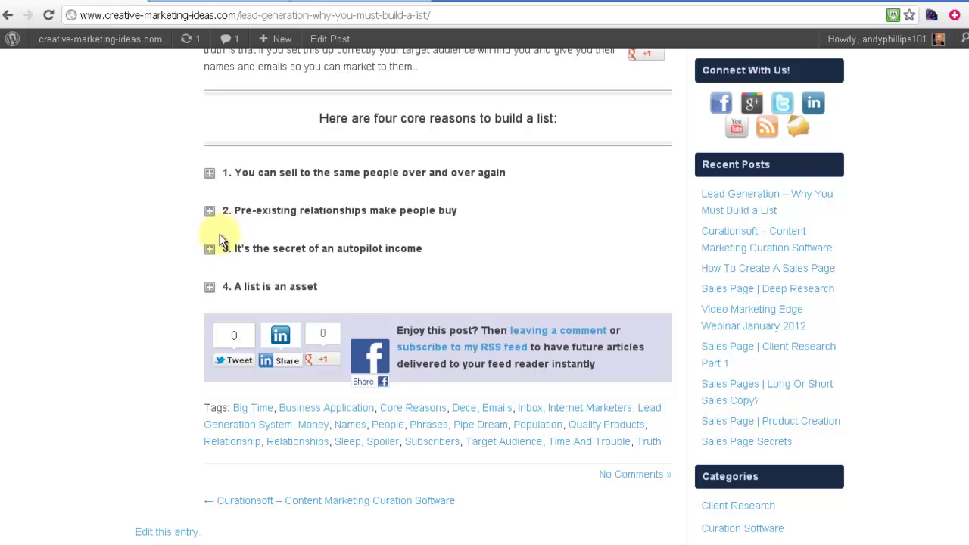
left_click(210, 212)
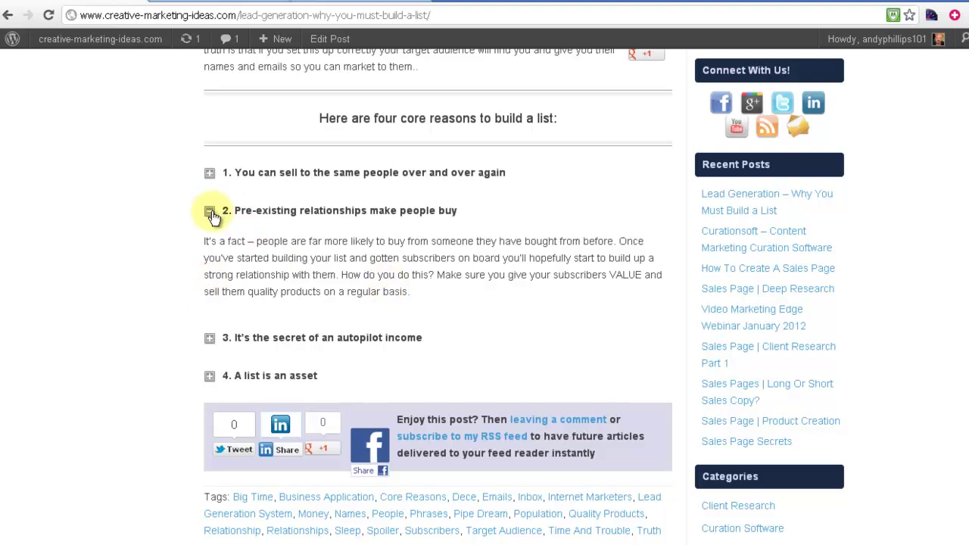
left_click(212, 215)
left_click(209, 251)
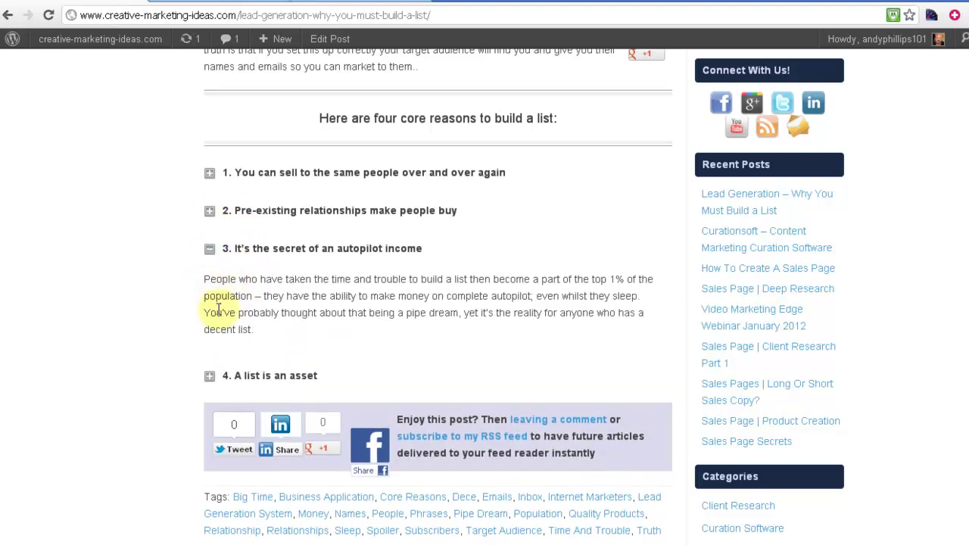
left_click(211, 251)
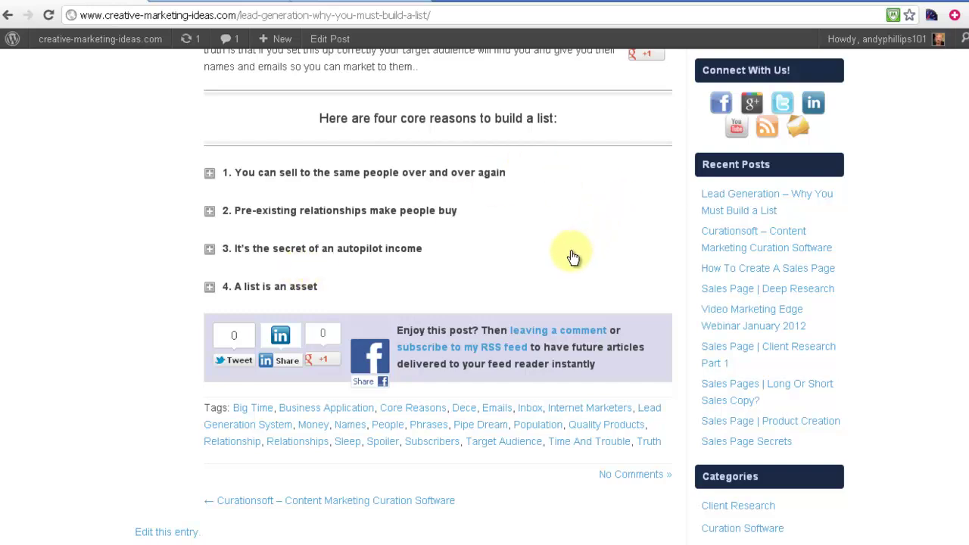
scroll(576, 252, "up", 5)
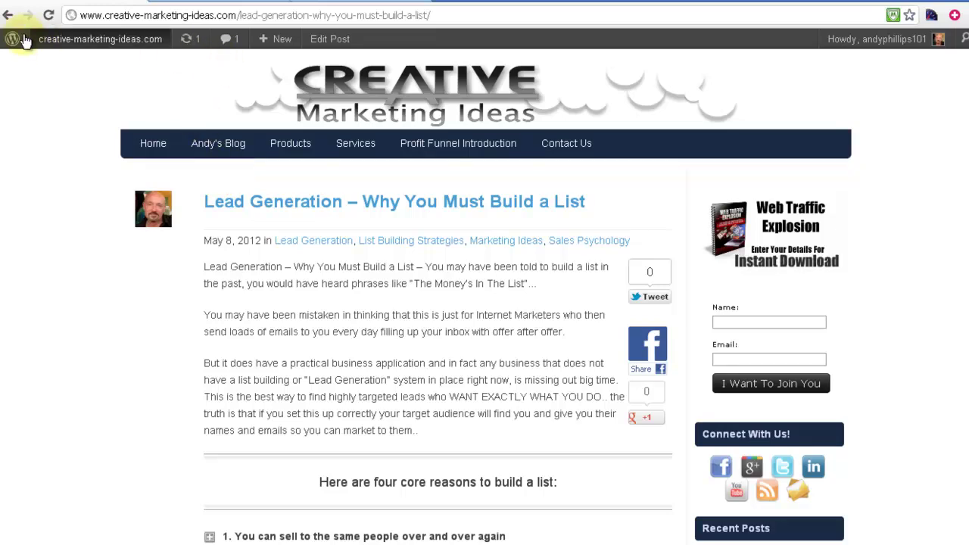
- Leave the published post for the Shortcodes Ultimate settings and look over the demos of the heading, image frame and tabs shortcodes
left_click(9, 15)
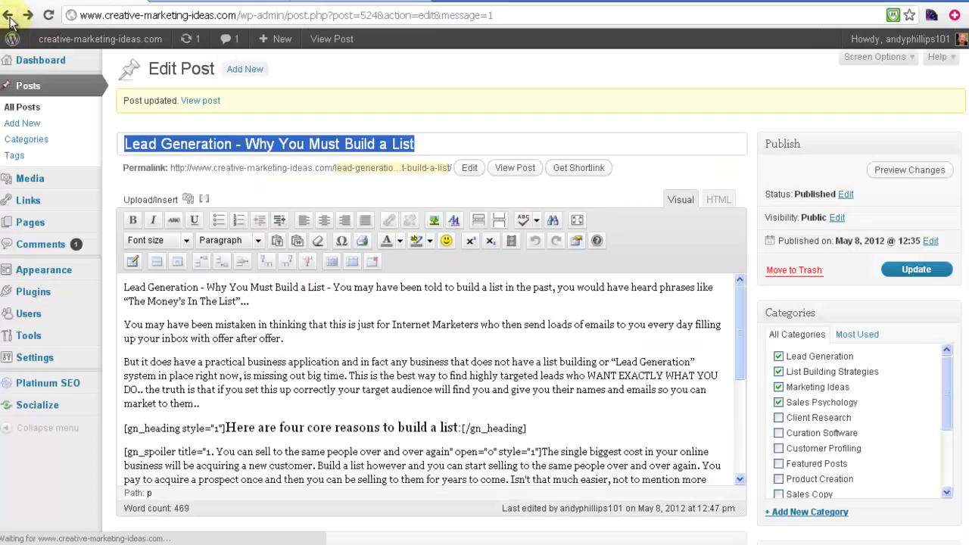
mouse_move(739, 303)
left_mouse_down()
mouse_move(741, 380)
mouse_move(739, 298)
left_mouse_up()
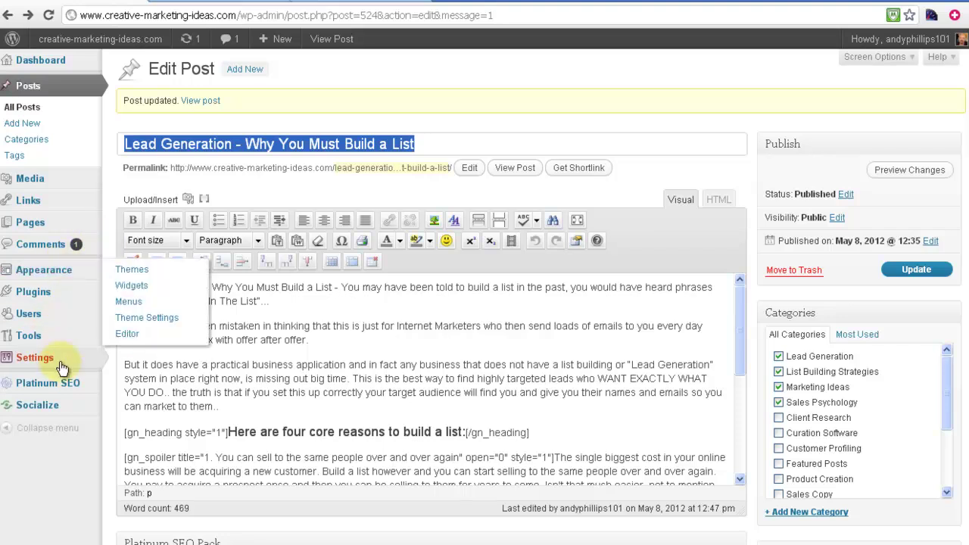
mouse_move(35, 357)
left_click(152, 478)
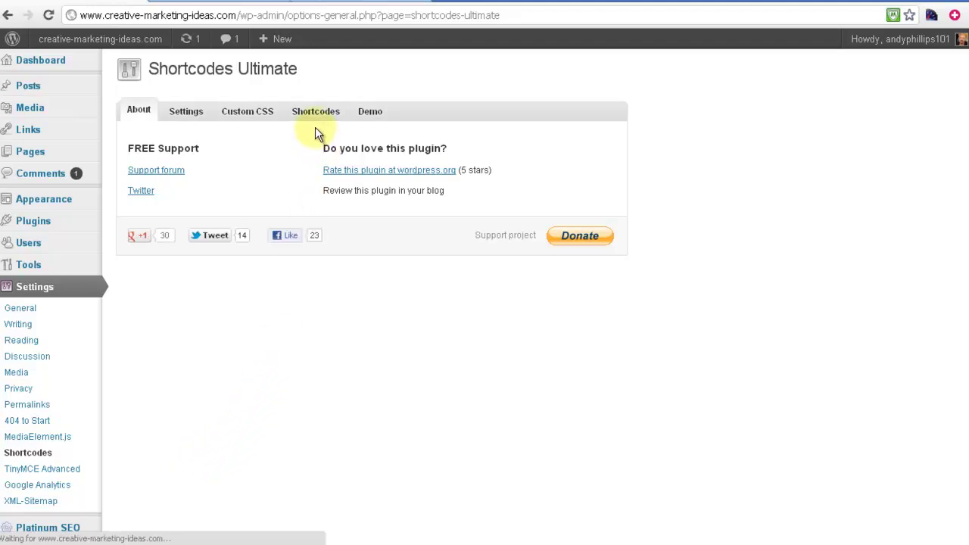
left_click(369, 114)
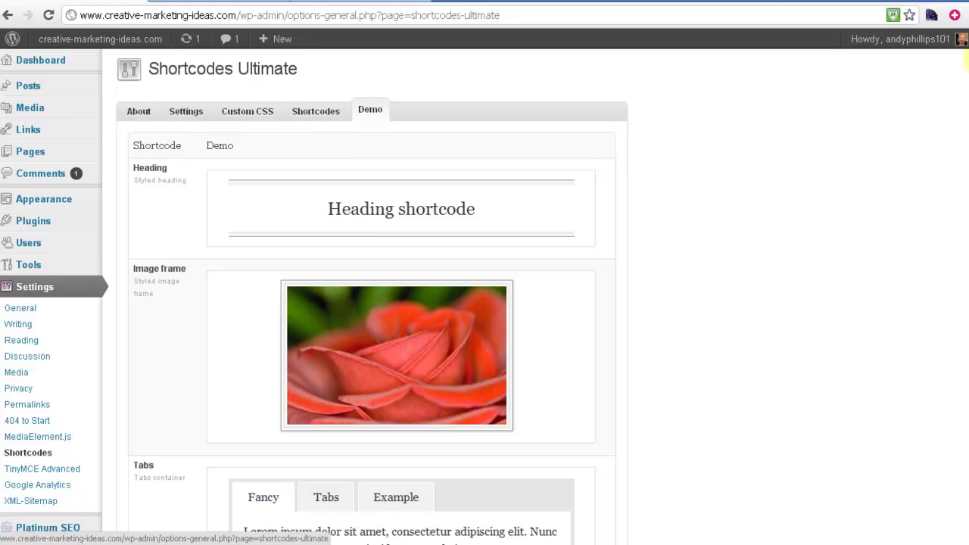
scroll(966, 63, "down", 1)
scroll(966, 63, "down", 3)
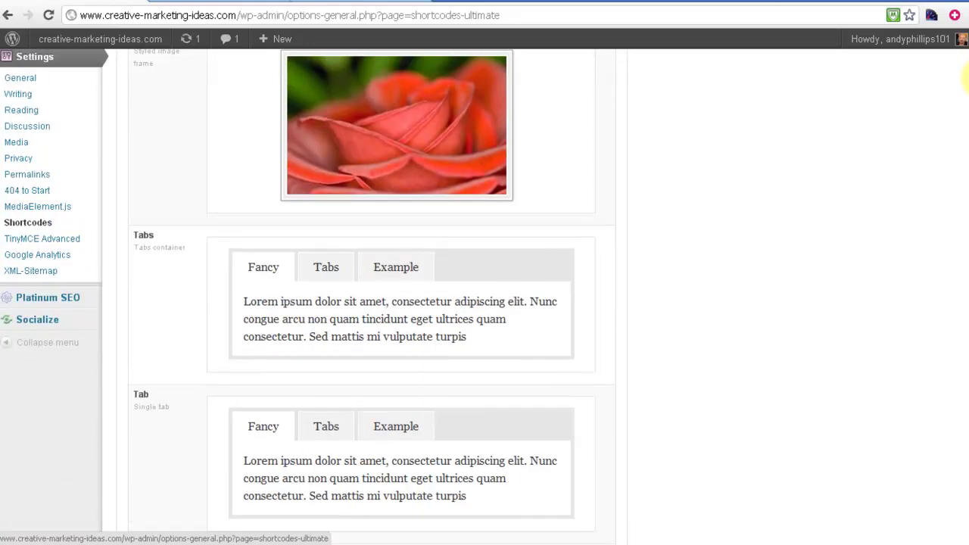
scroll(647, 309, "down", 3)
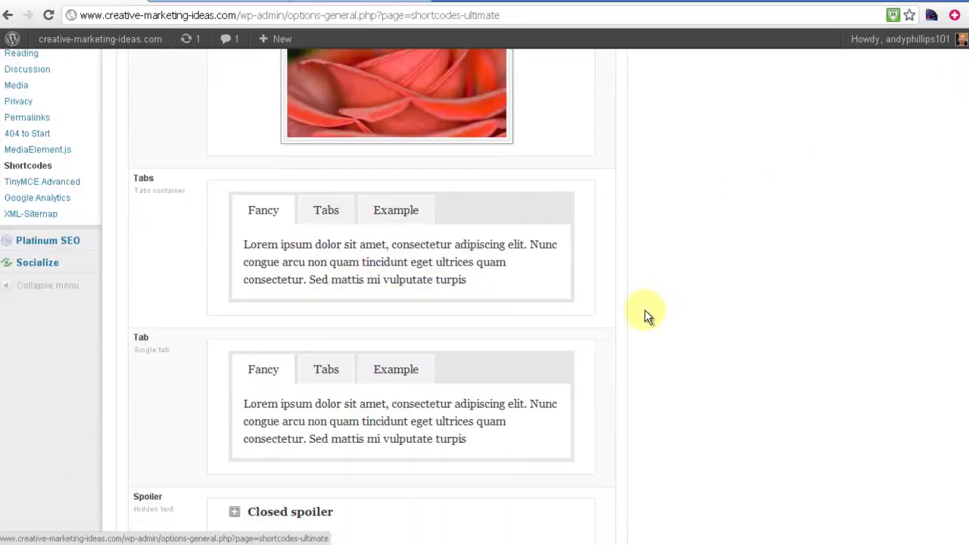
scroll(561, 260, "up", 2)
scroll(324, 76, "up", 5)
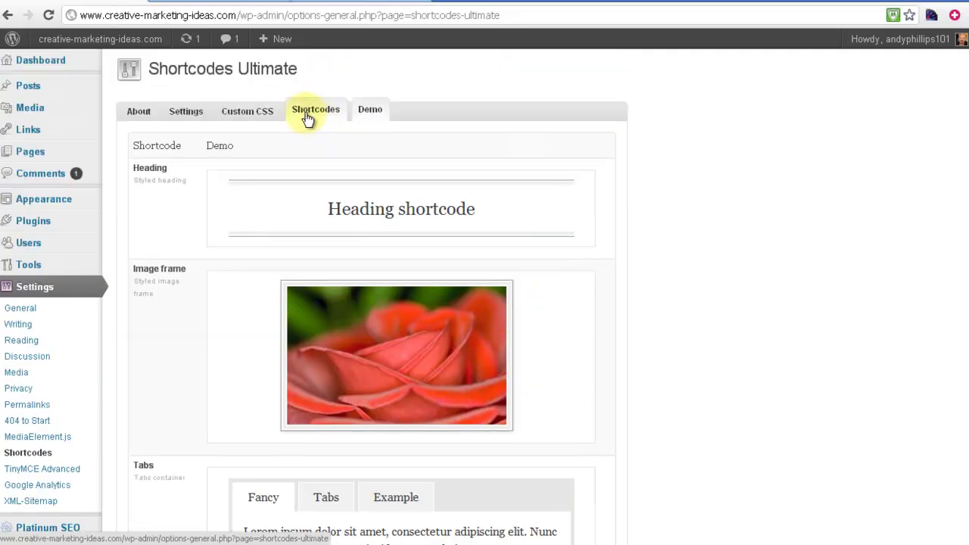
- Review the shortcode reference list with its parameters and usage, highlighting the usage example of the tabs shortcode
left_click(315, 111)
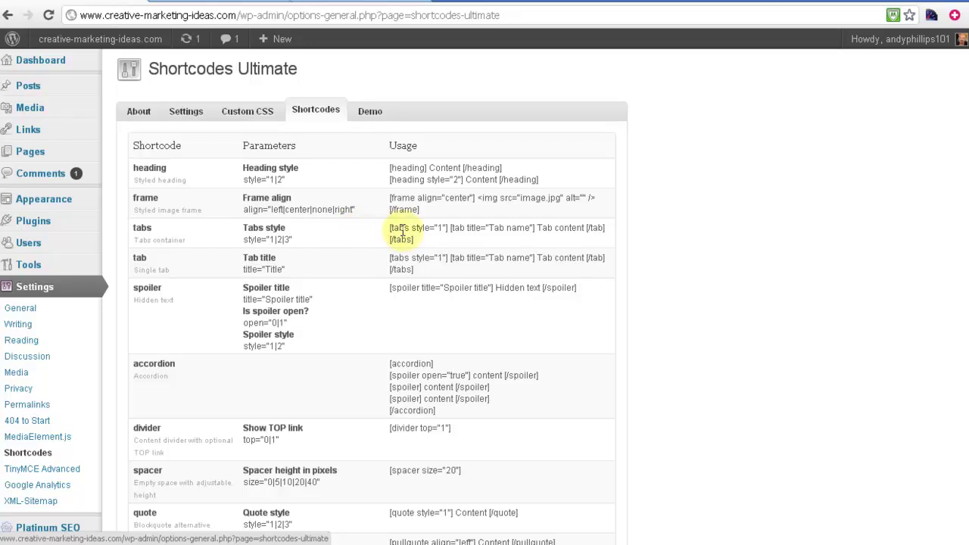
left_click_drag(389, 227, 417, 239)
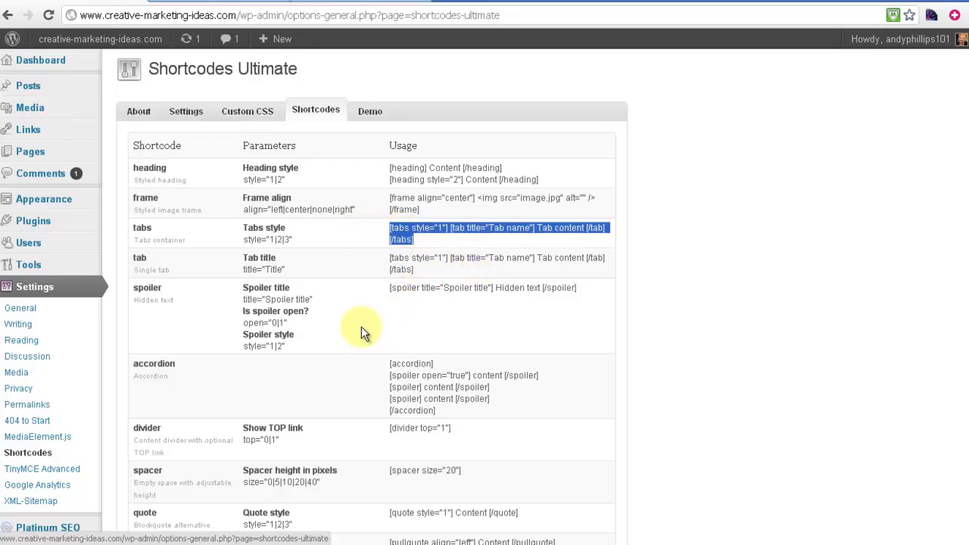
scroll(318, 272, "down", 1)
scroll(346, 296, "down", 1)
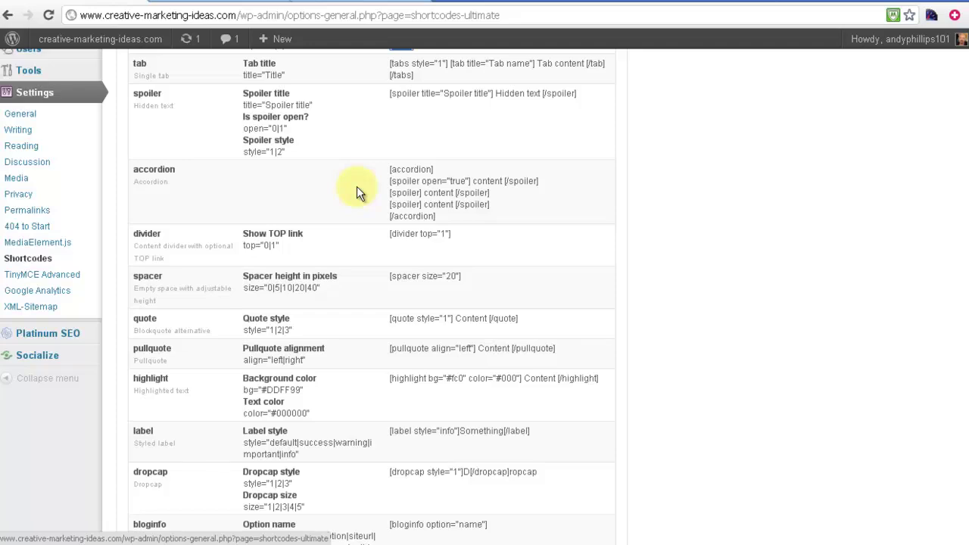
scroll(439, 117, "up", 2)
- Examine the shortcode demos from tabs and accordion through quotes, highlights, labels and dropcaps to the styled buttons
left_click(370, 114)
scroll(677, 240, "down", 3)
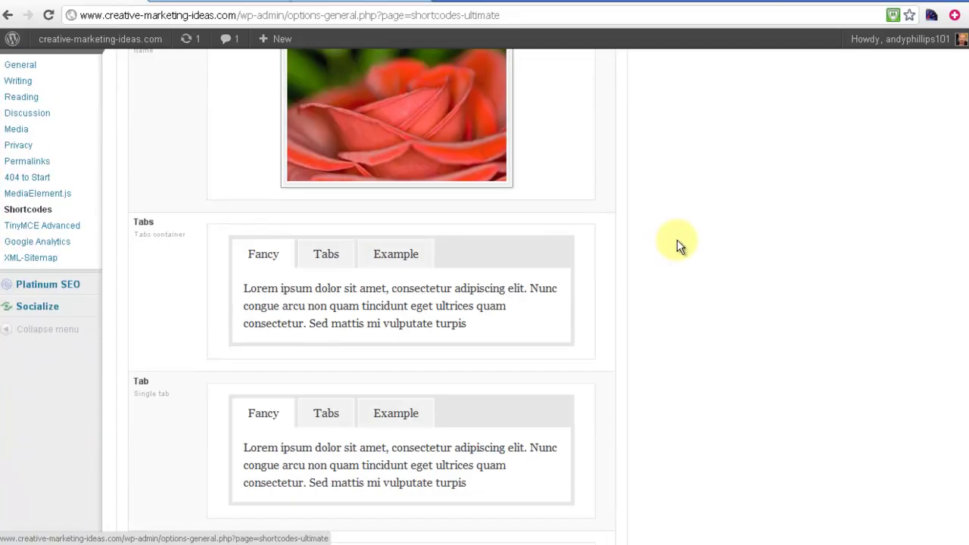
scroll(677, 238, "down", 2)
scroll(675, 233, "down", 4)
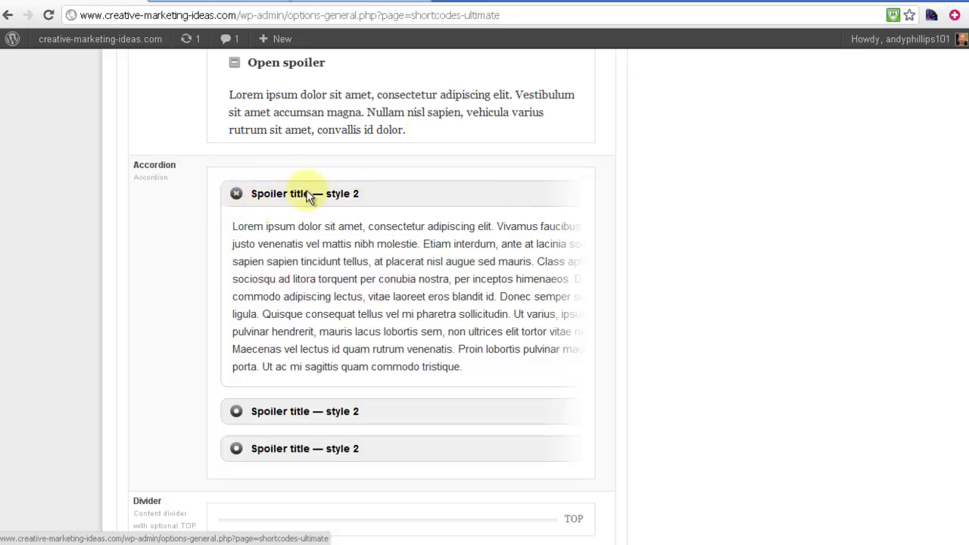
scroll(580, 270, "down", 3)
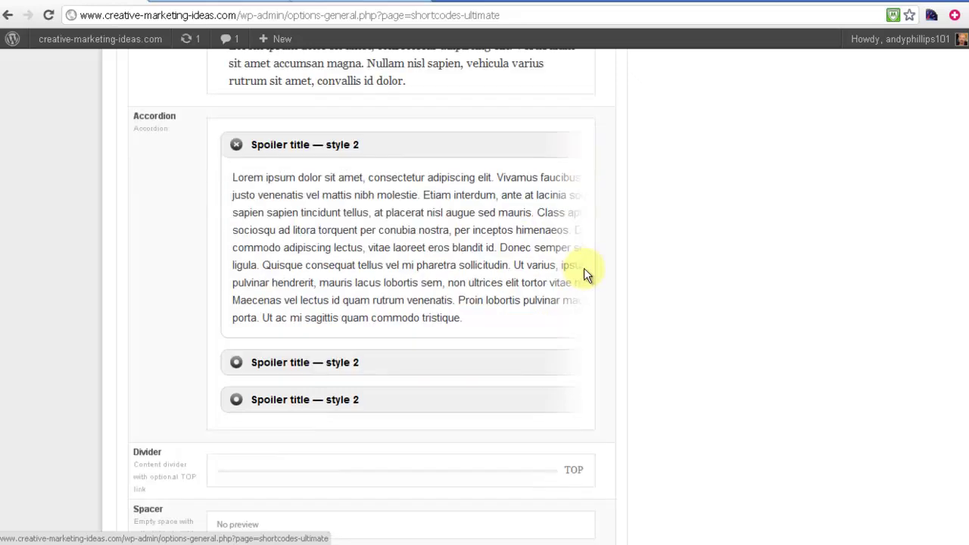
scroll(674, 232, "down", 3)
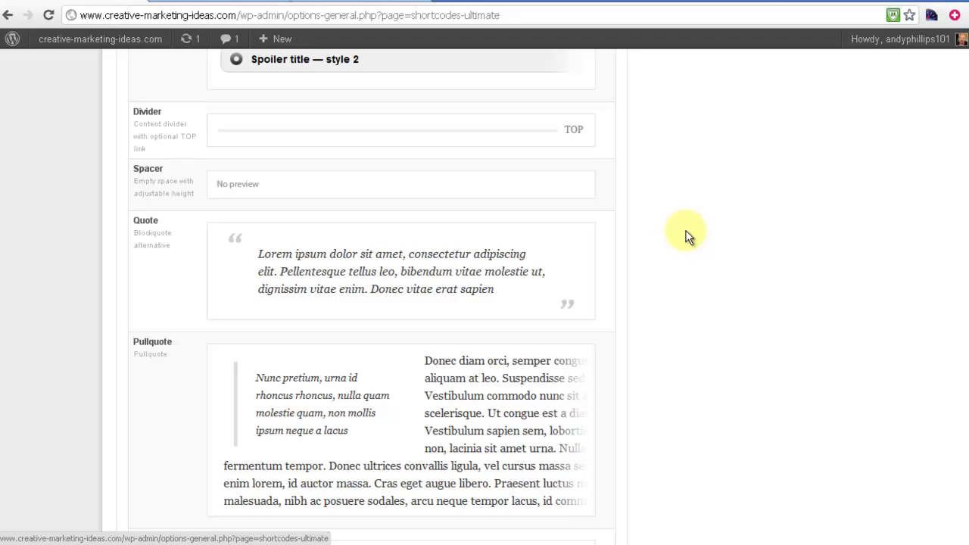
scroll(683, 226, "down", 4)
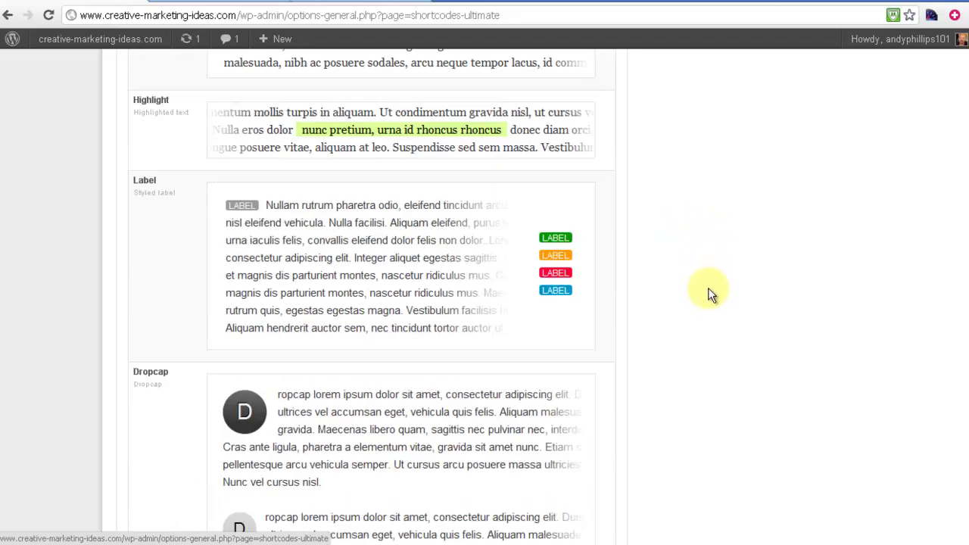
scroll(704, 289, "down", 4)
scroll(321, 352, "down", 3)
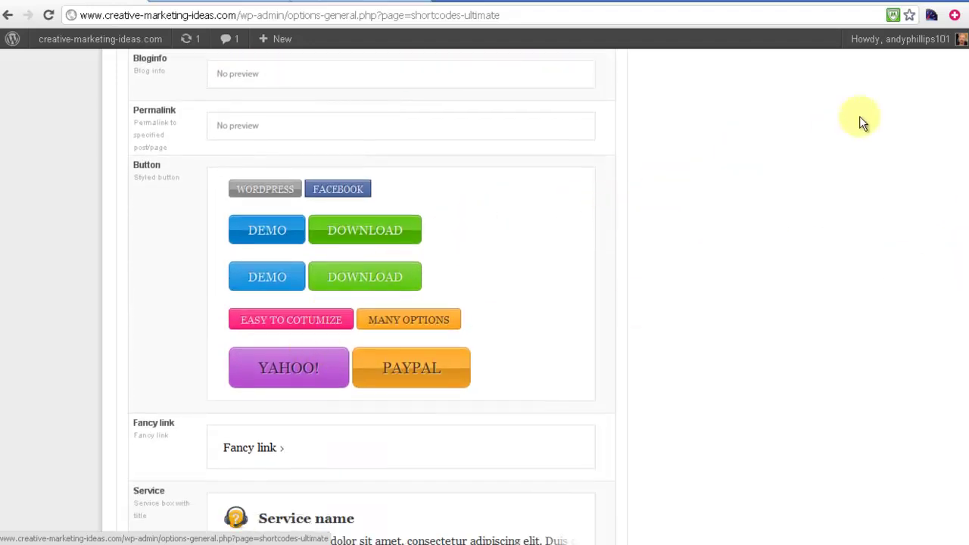
scroll(835, 125, "up", 20)
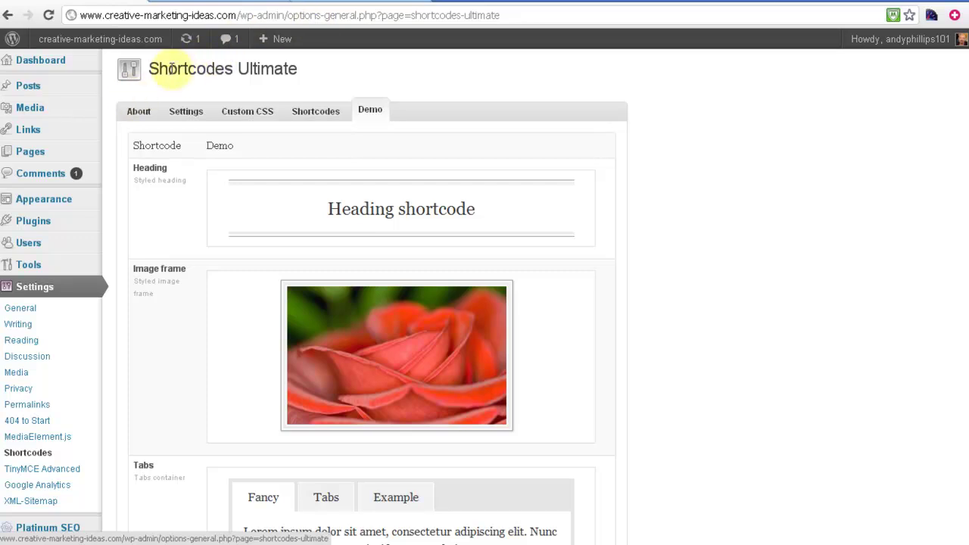
- Open the post "Lead Generation – Why You Must Build a List" for editing and add an empty line after the paragraph ending "offer after offer."
mouse_move(114, 41)
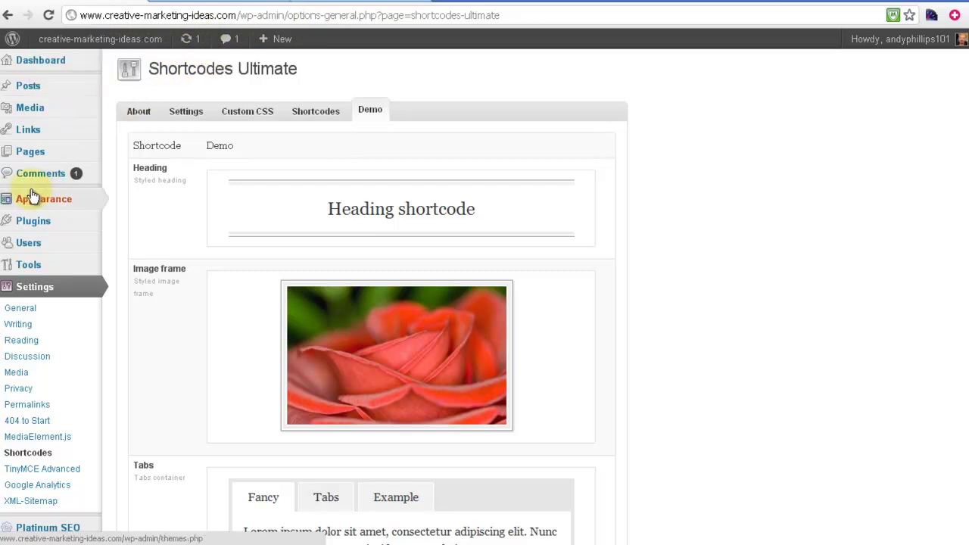
mouse_move(30, 86)
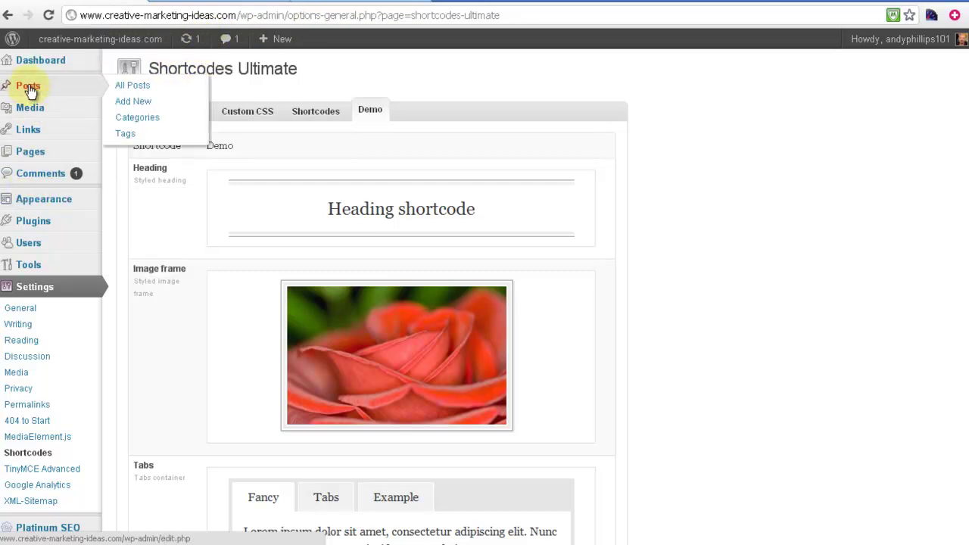
left_click(133, 87)
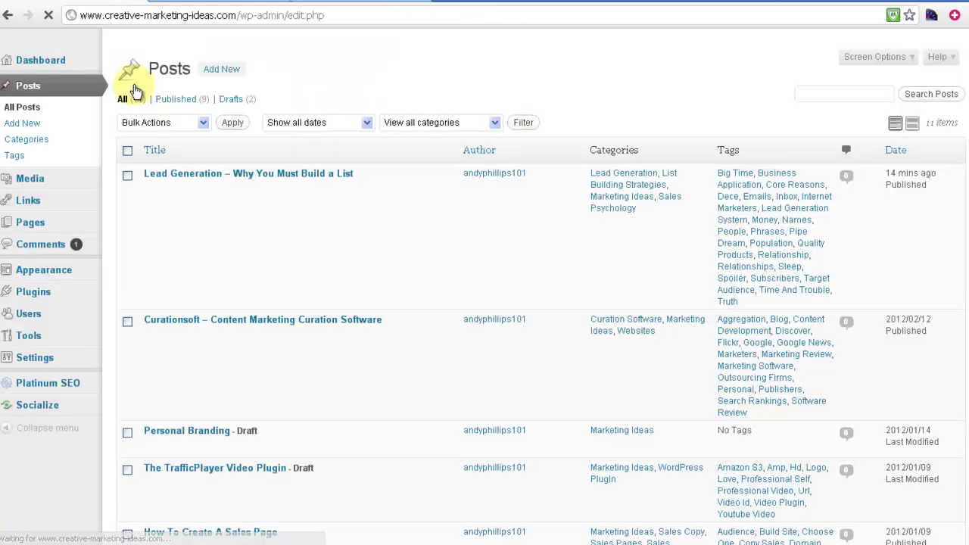
left_click(189, 174)
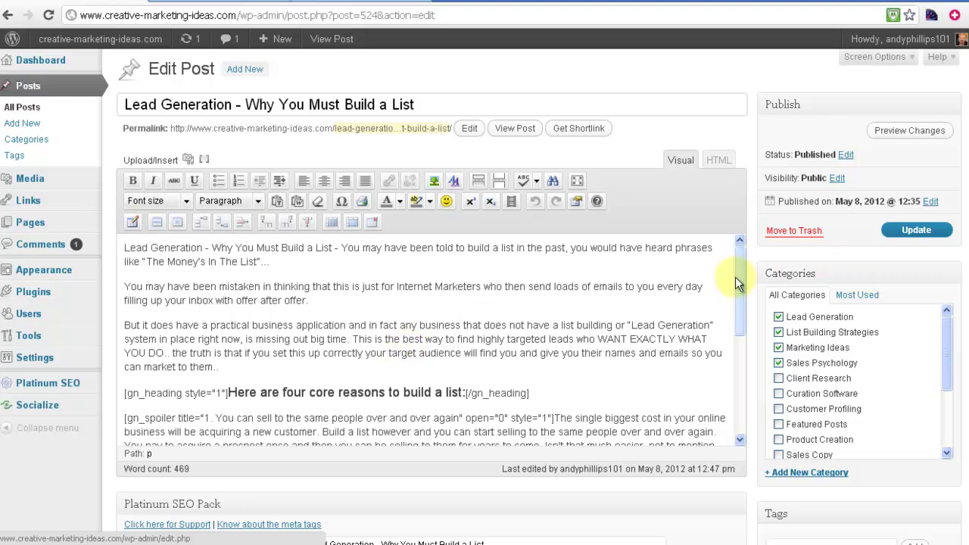
left_click(371, 301)
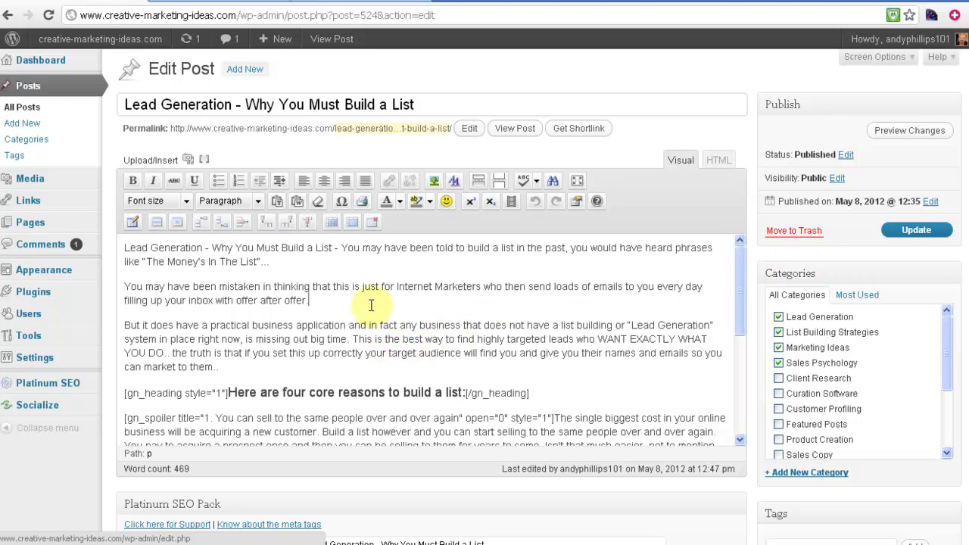
key("Return")
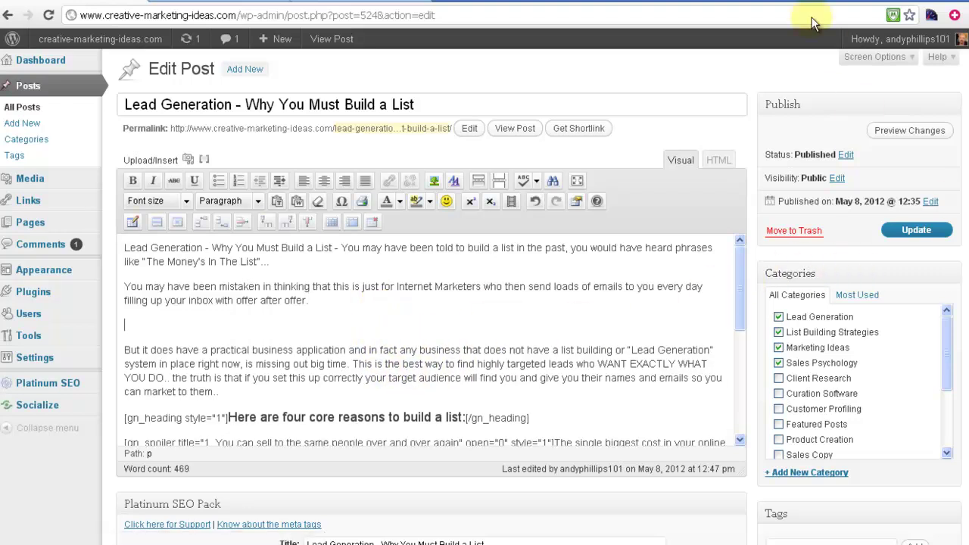
left_click(440, 5)
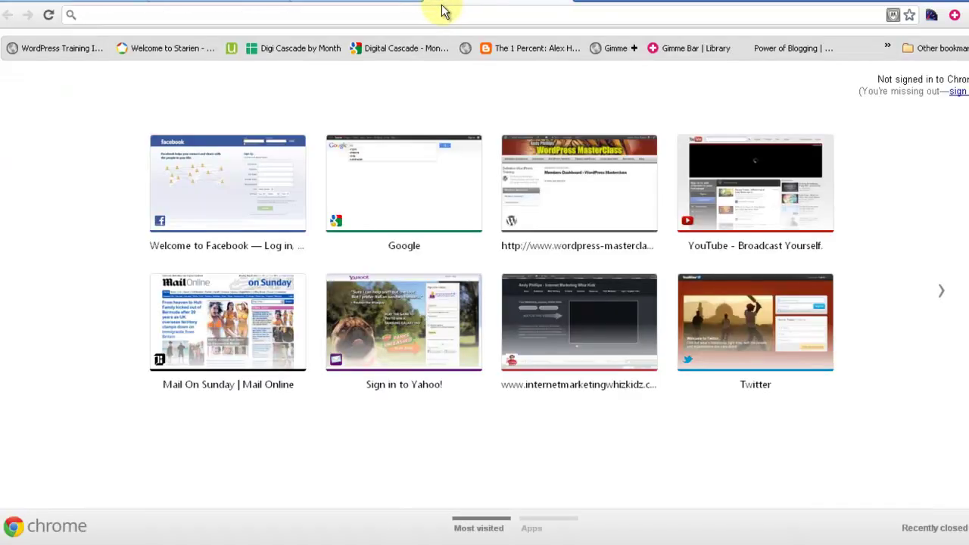
left_click(577, 199)
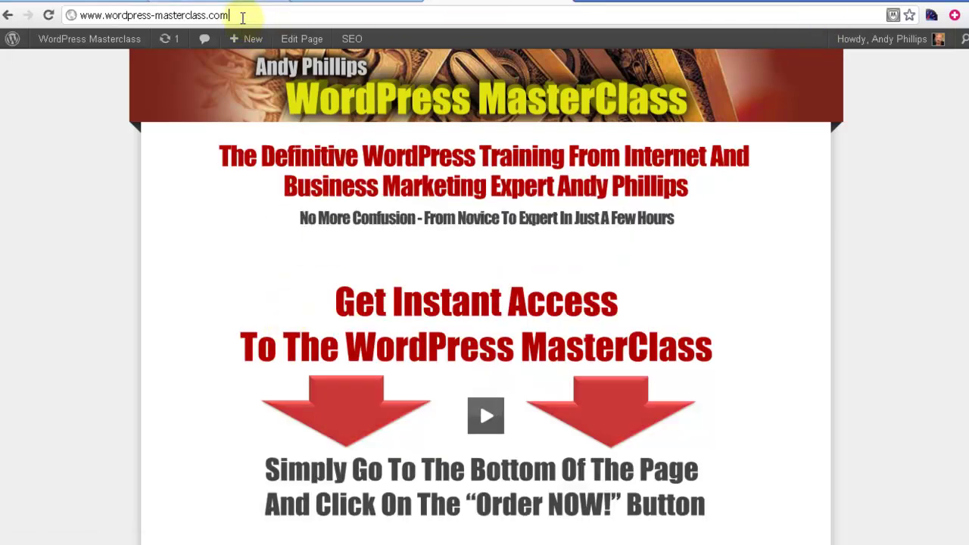
left_click(246, 15)
key("ctrl+c")
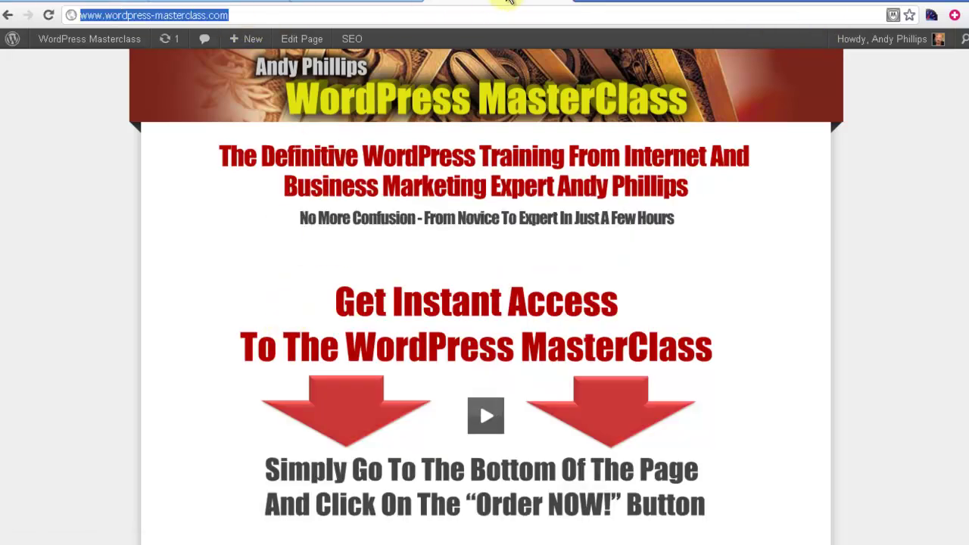
- Return to the post editor and enter "Try The WordPress masterClass" on the new empty line
left_click(219, 3)
left_click(83, 3)
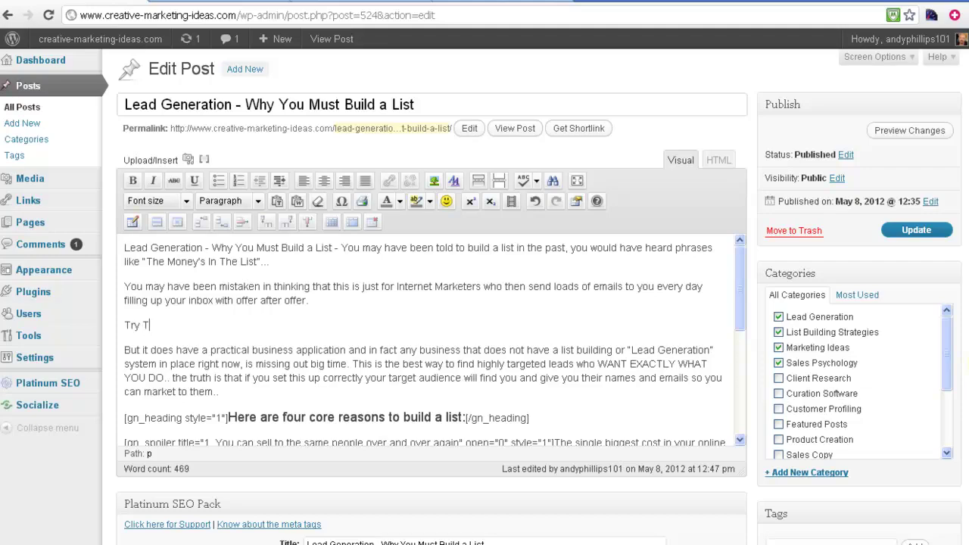
type("Press <")
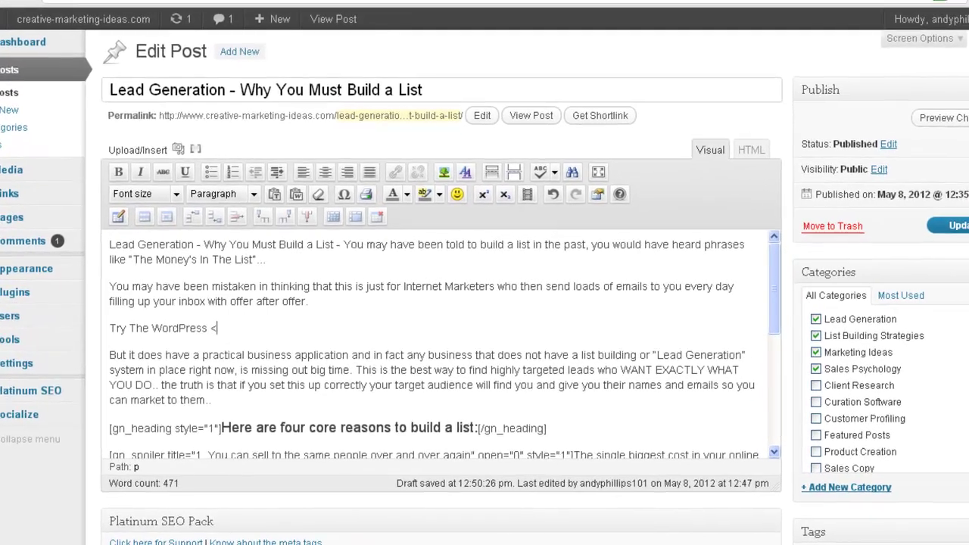
key("BackSpace")
type("master")
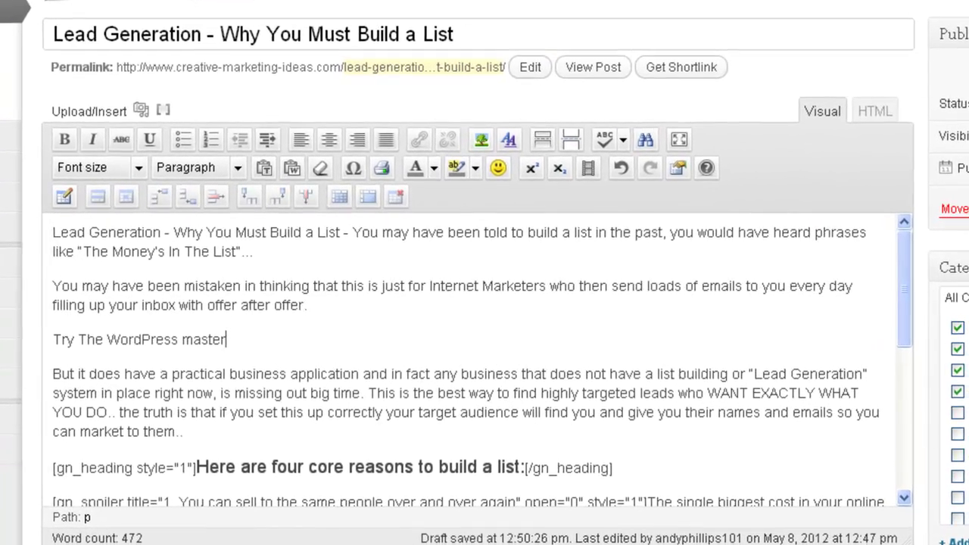
type("Clas")
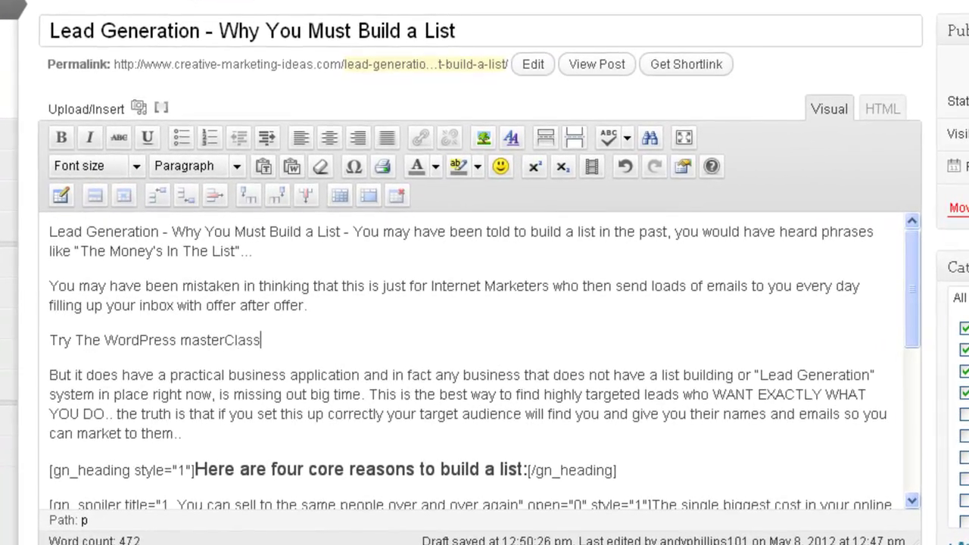
- Add an empty line above "Try The WordPress masterClass" and choose the BUTTON: Styled button shortcode for it
type("s")
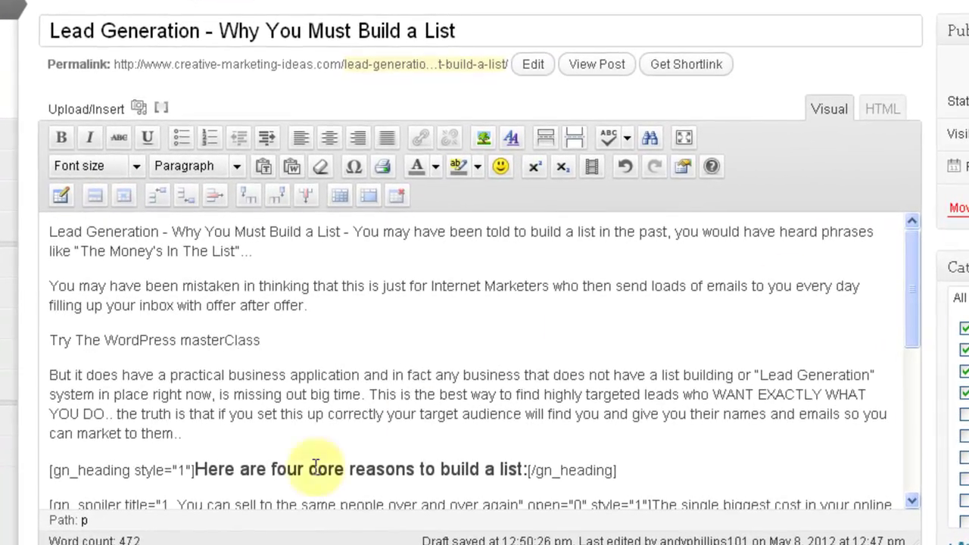
left_click(339, 306)
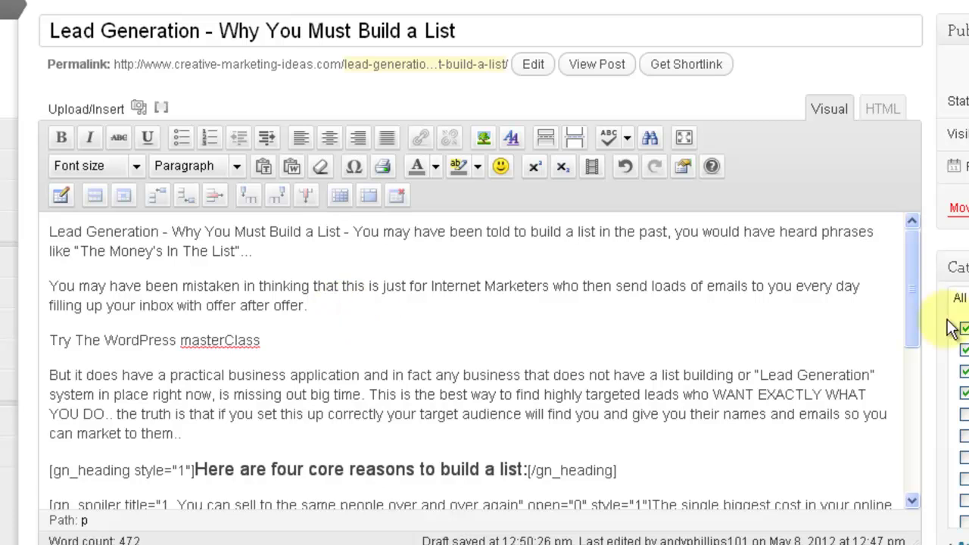
key("Return")
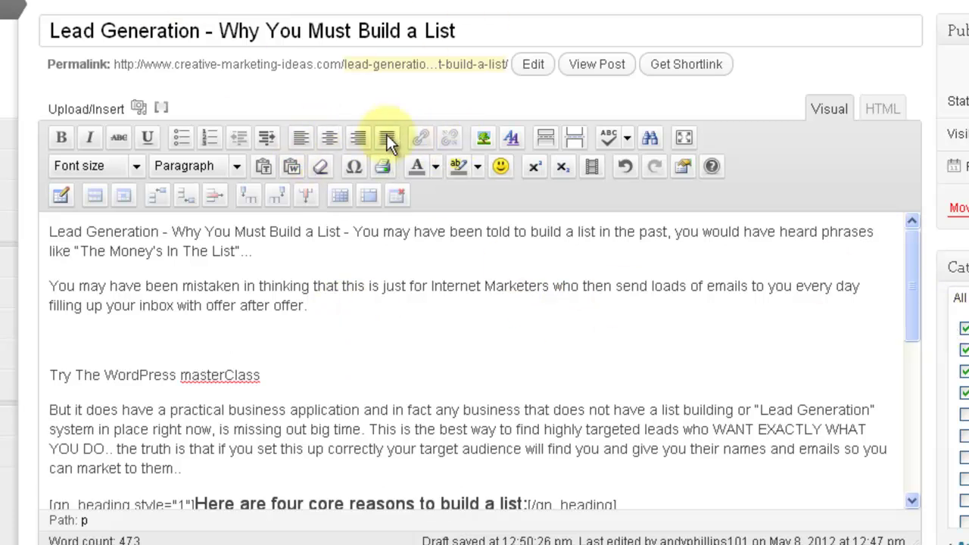
left_click(162, 107)
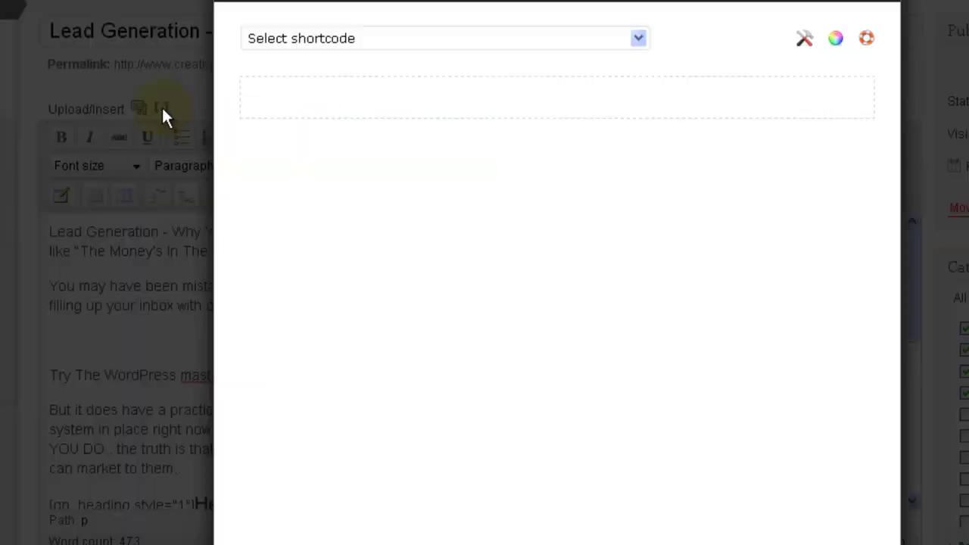
left_click(639, 37)
left_click_drag(723, 121, 733, 184)
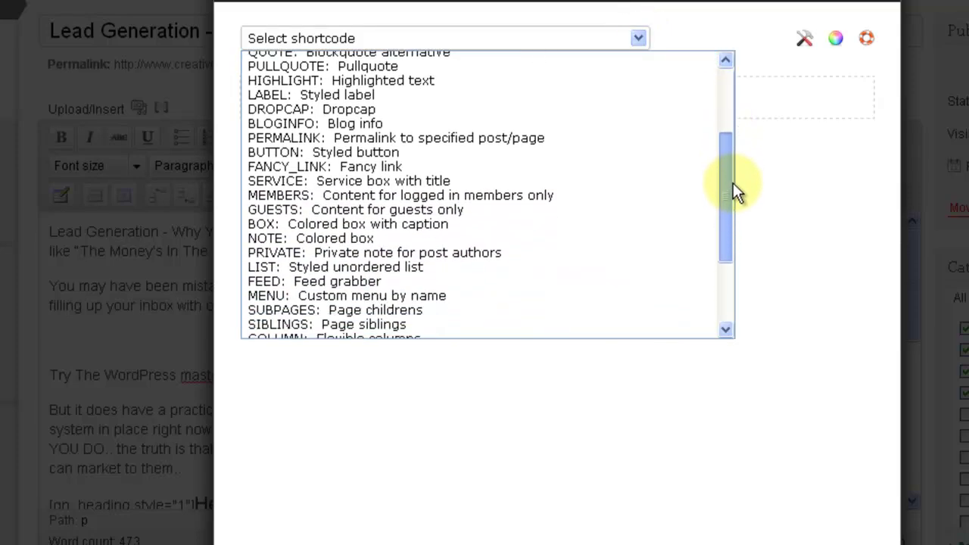
left_click(414, 155)
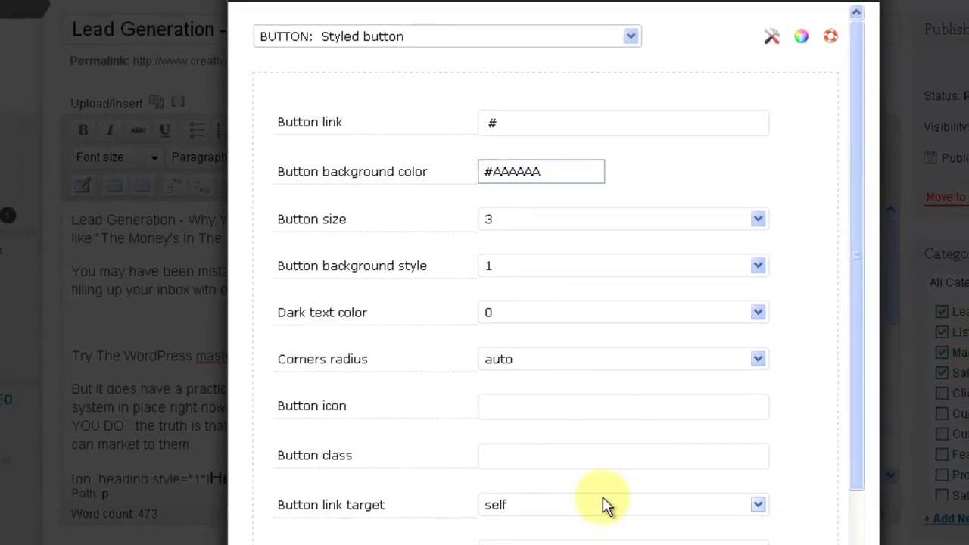
double_click(500, 113)
key("ctrl+v")
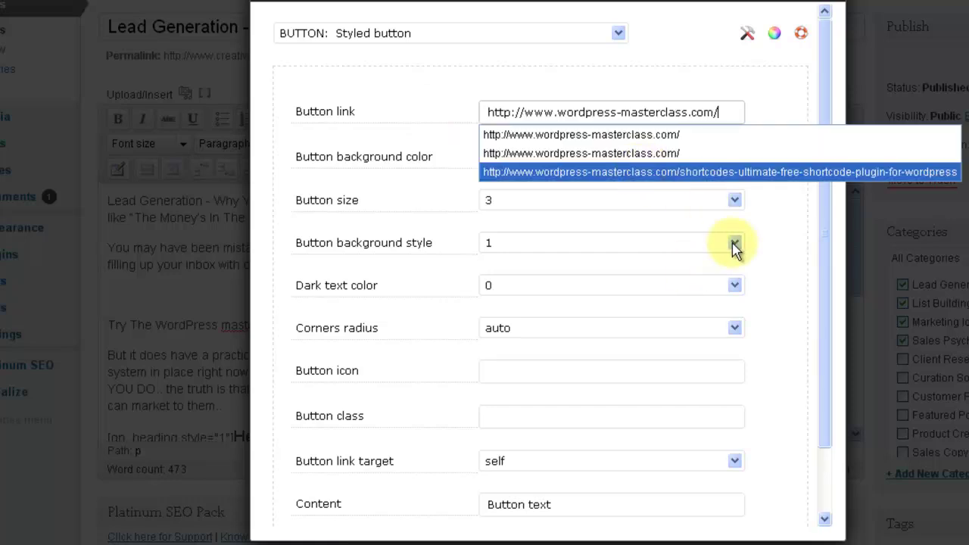
left_click(754, 118)
scroll(752, 238, "down", 5)
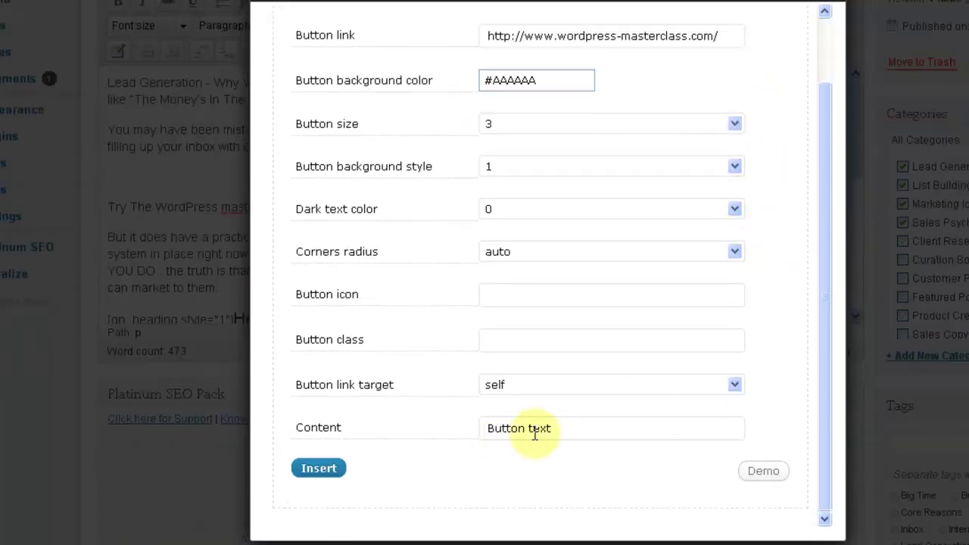
left_click_drag(566, 428, 471, 424)
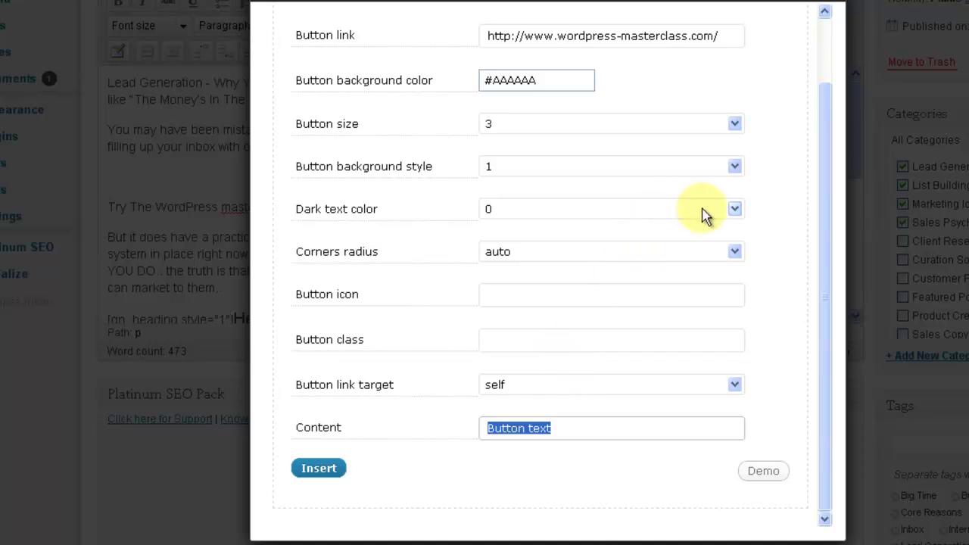
left_click(734, 209)
left_click(556, 241)
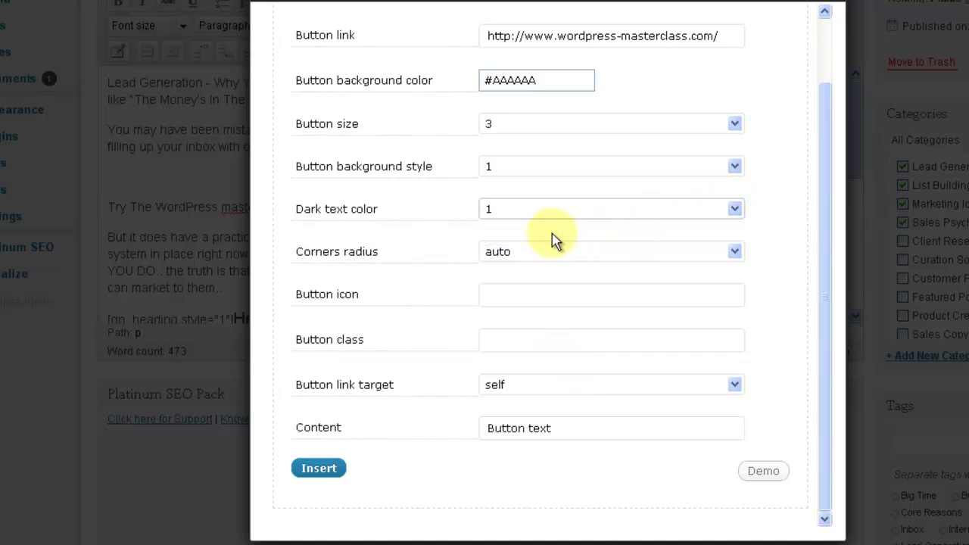
left_click(322, 468)
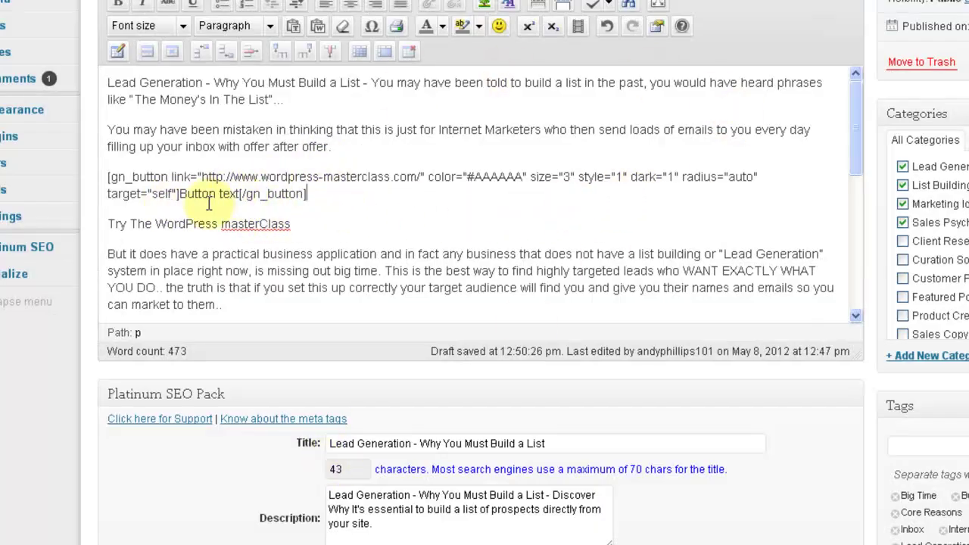
- Replace the placeholder "Button text" in the gn_button shortcode with a copy of the line "Try The WordPress masterClass"
left_click_drag(298, 225, 105, 224)
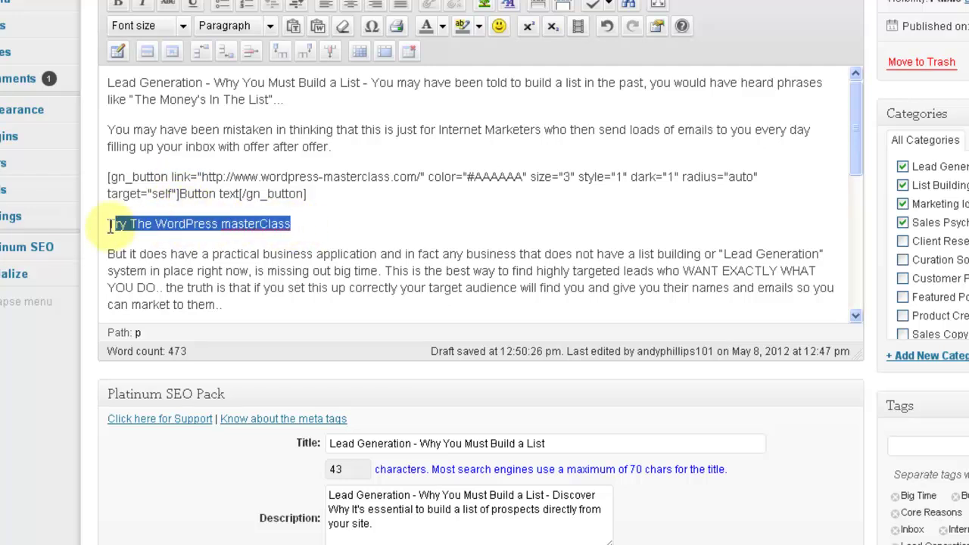
right_click(201, 224)
left_click(227, 295)
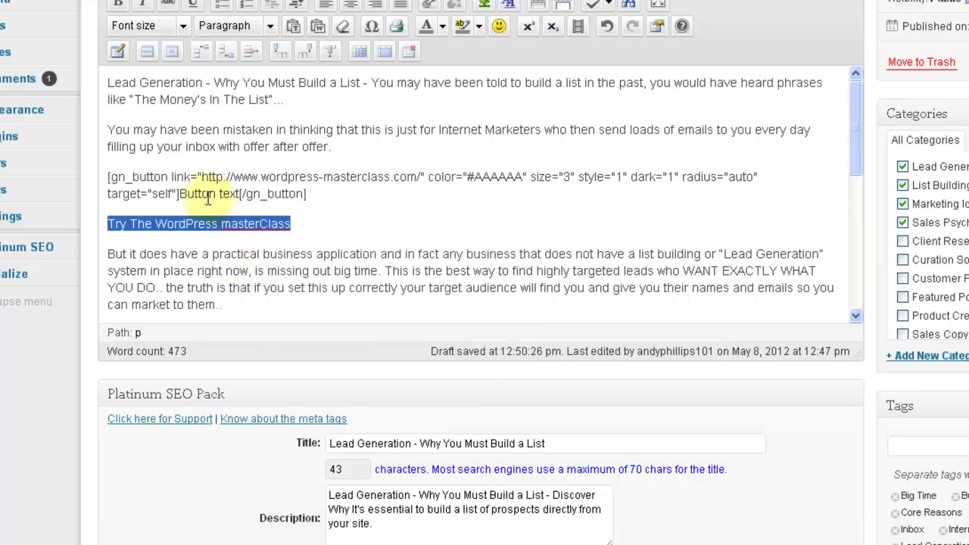
left_click_drag(180, 197, 241, 198)
right_click(214, 193)
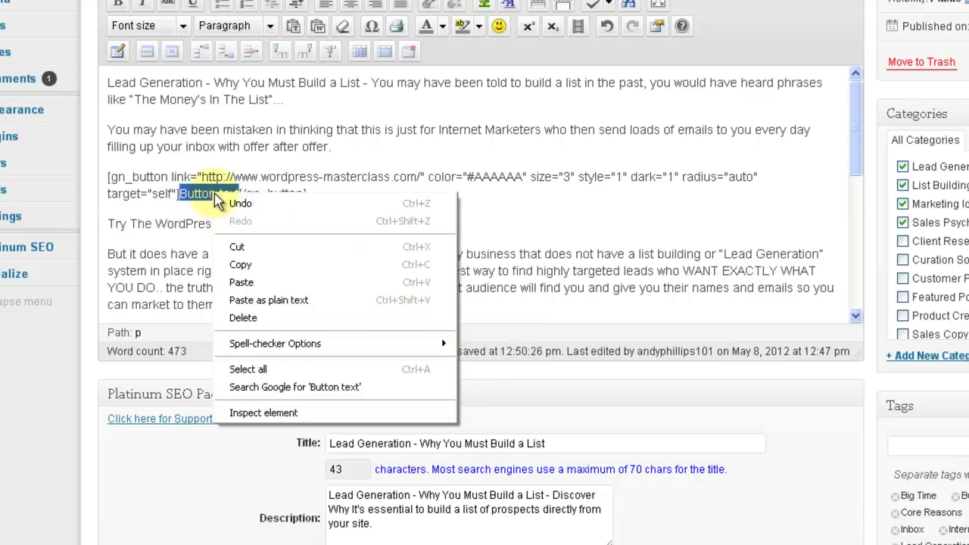
left_click(241, 283)
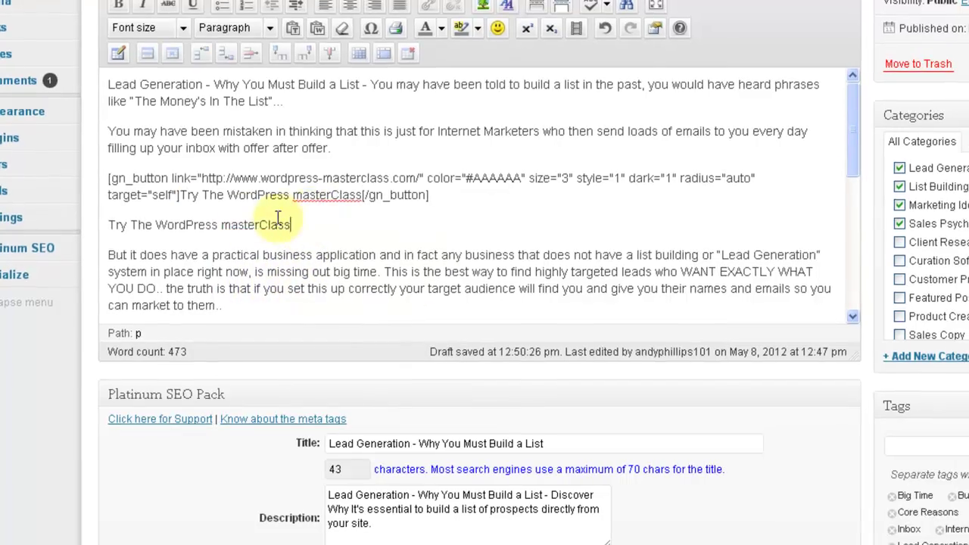
- Delete the separate line "Try The WordPress masterClass" below the button shortcode and update the post
left_click_drag(292, 224, 106, 224)
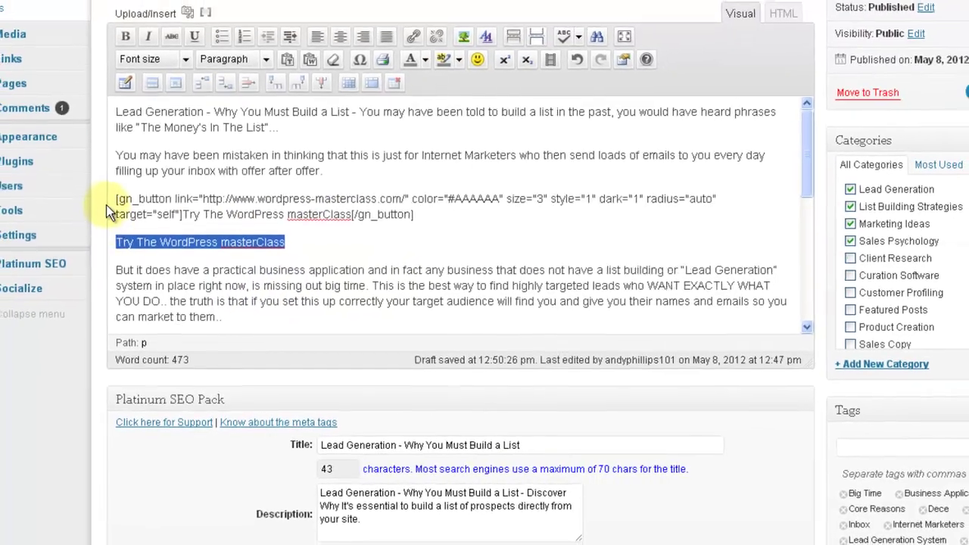
key("BackSpace")
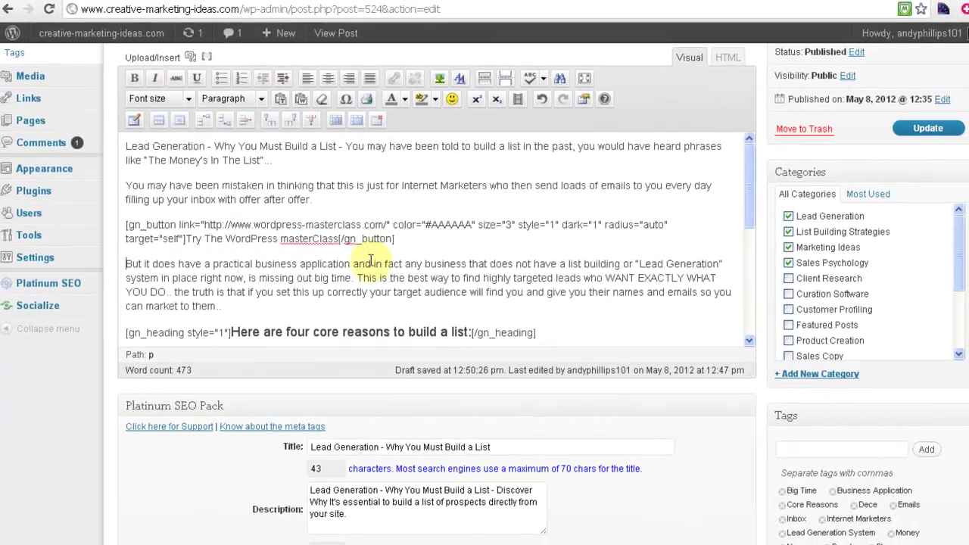
left_click(921, 132)
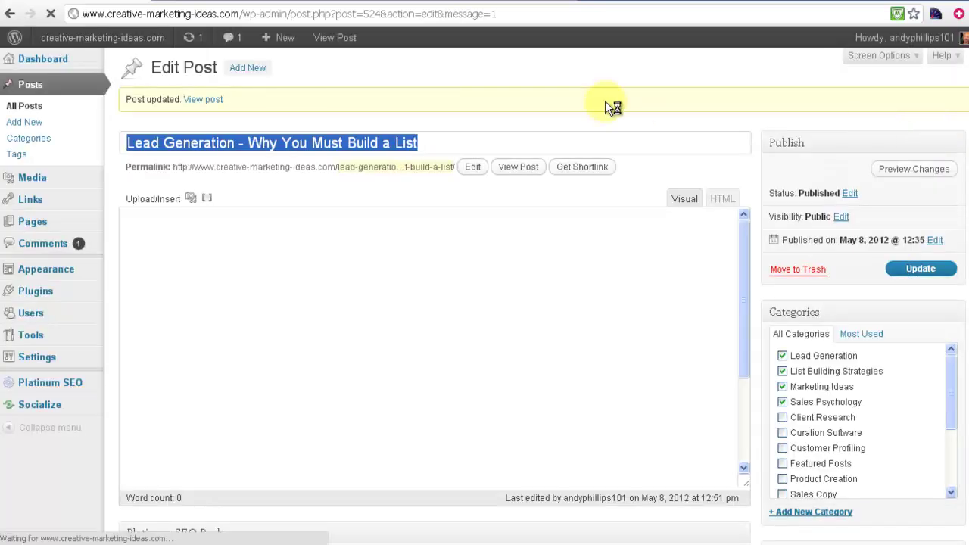
- View the published post, follow its "Try The WordPress MasterClass" button and look through the linked sales page
left_click(215, 104)
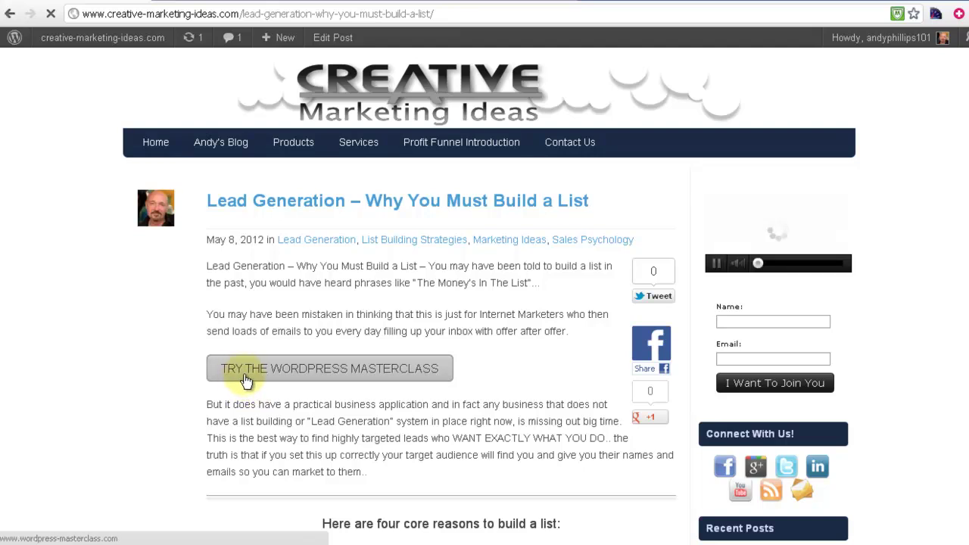
left_click(342, 376)
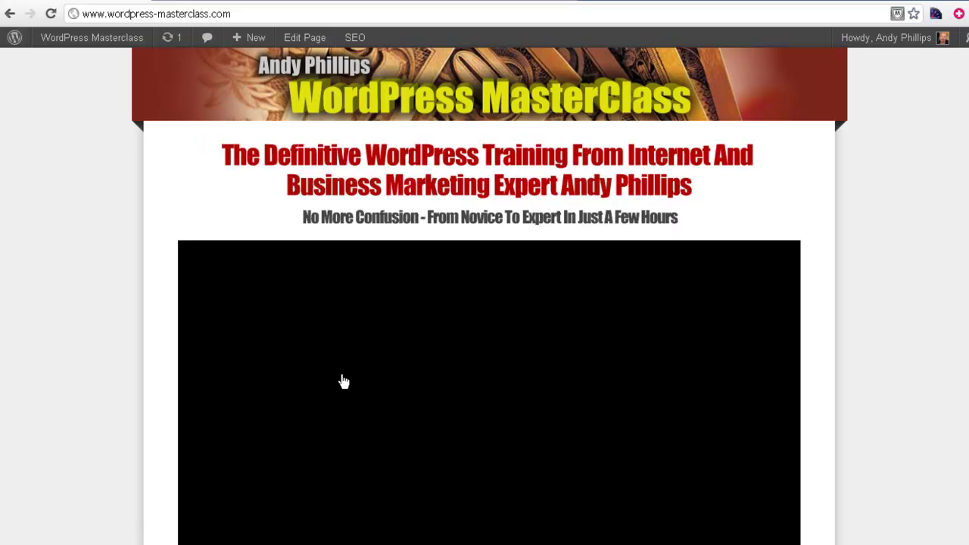
scroll(888, 229, "down", 10)
scroll(882, 212, "up", 3)
scroll(878, 196, "up", 3)
scroll(876, 193, "down", 6)
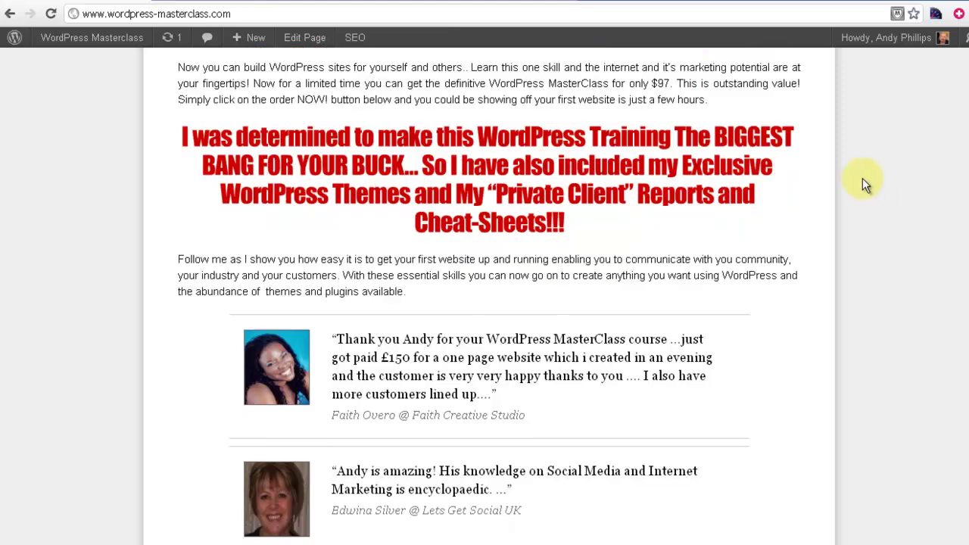